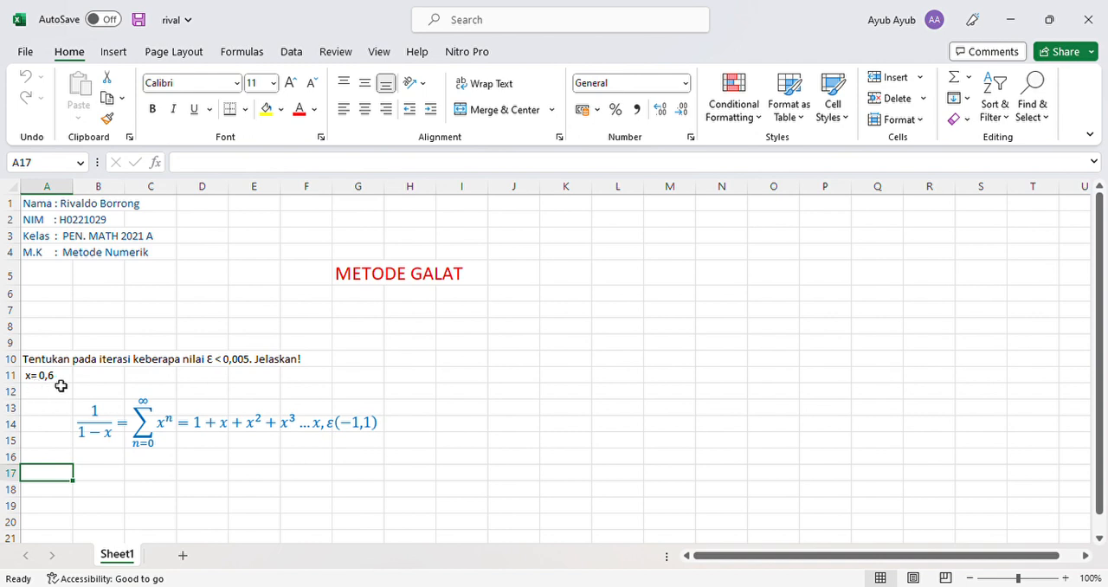
- Enter the column headers "iterasi" in cell A17 and "a" in cell B17
{"action": "scroll", "coordinate": [65, 388], "scroll_direction": "down", "scroll_amount": 2}
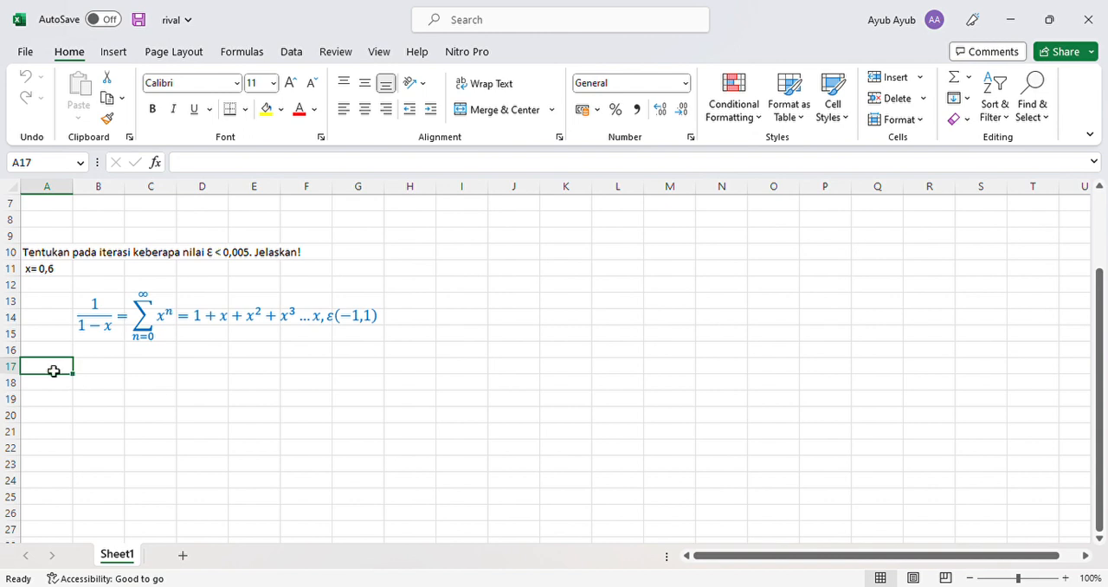
{"action": "type", "text": "iter"}
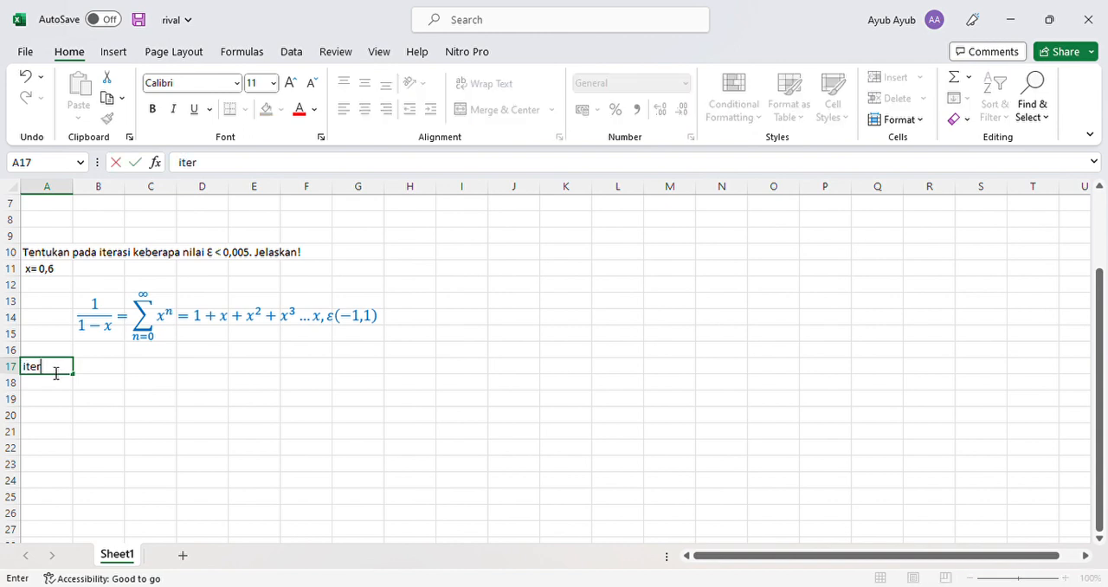
{"action": "type", "text": "asi"}
{"action": "left_click", "coordinate": [92, 369]}
{"action": "type", "text": "a"}
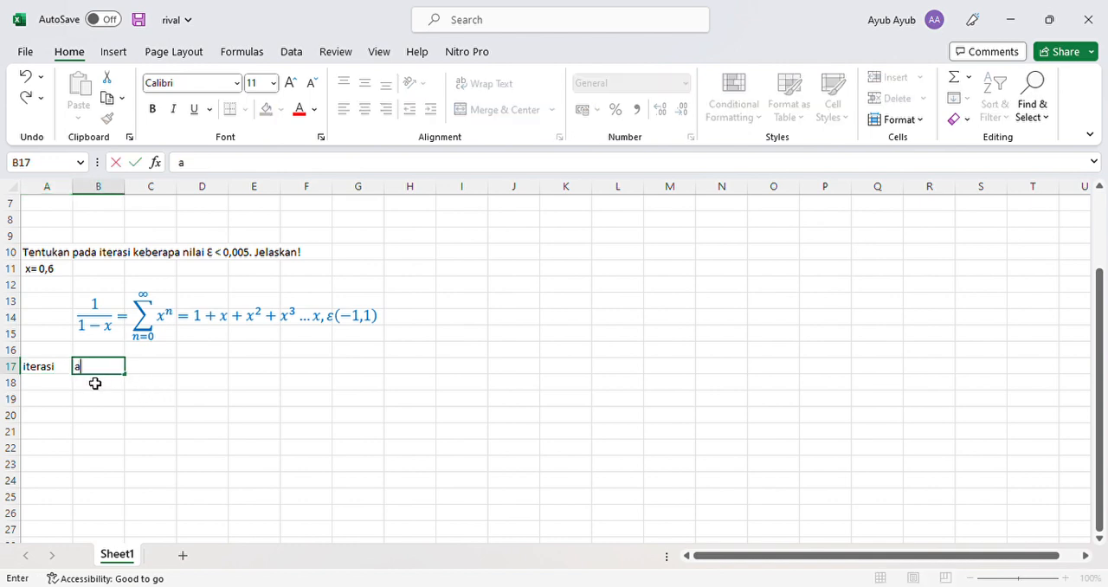
- Insert the alpha-with-tilde symbol (ᾶ) as the column header in cell C17
{"action": "left_click", "coordinate": [145, 370]}
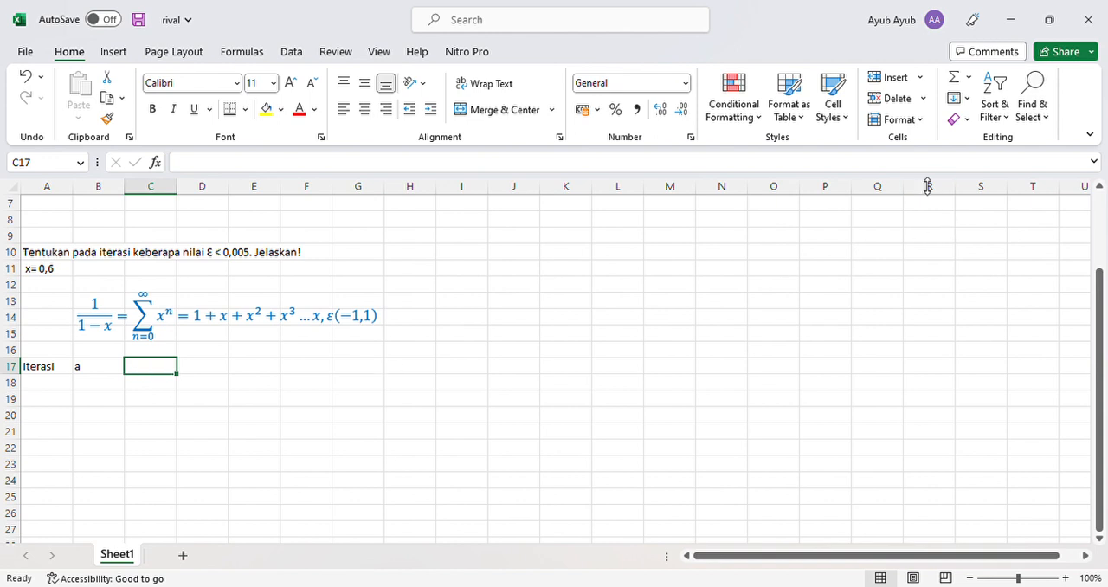
{"action": "left_click", "coordinate": [113, 51]}
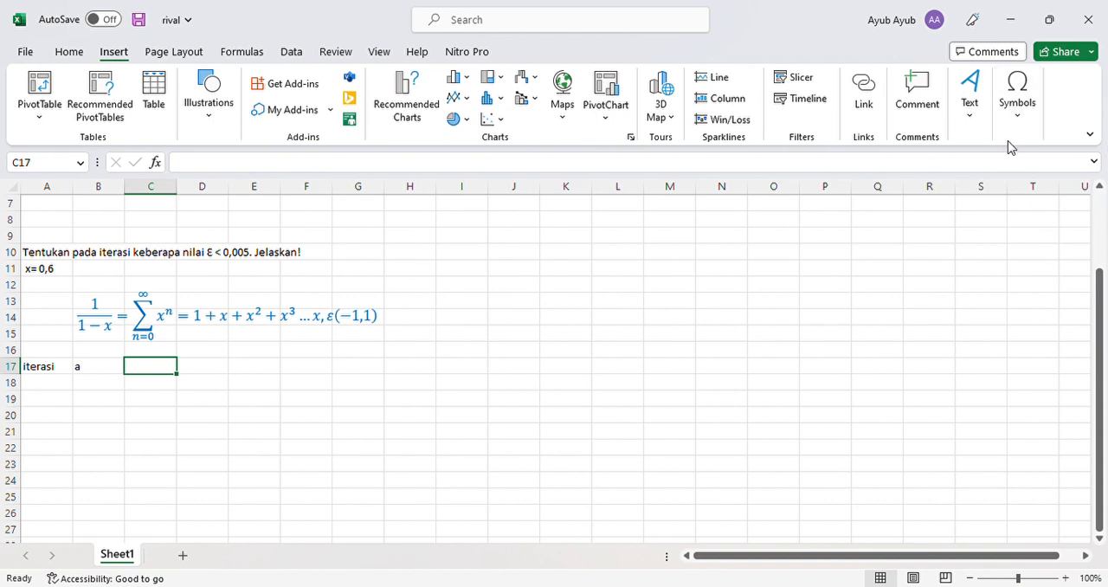
{"action": "left_click", "coordinate": [1018, 97]}
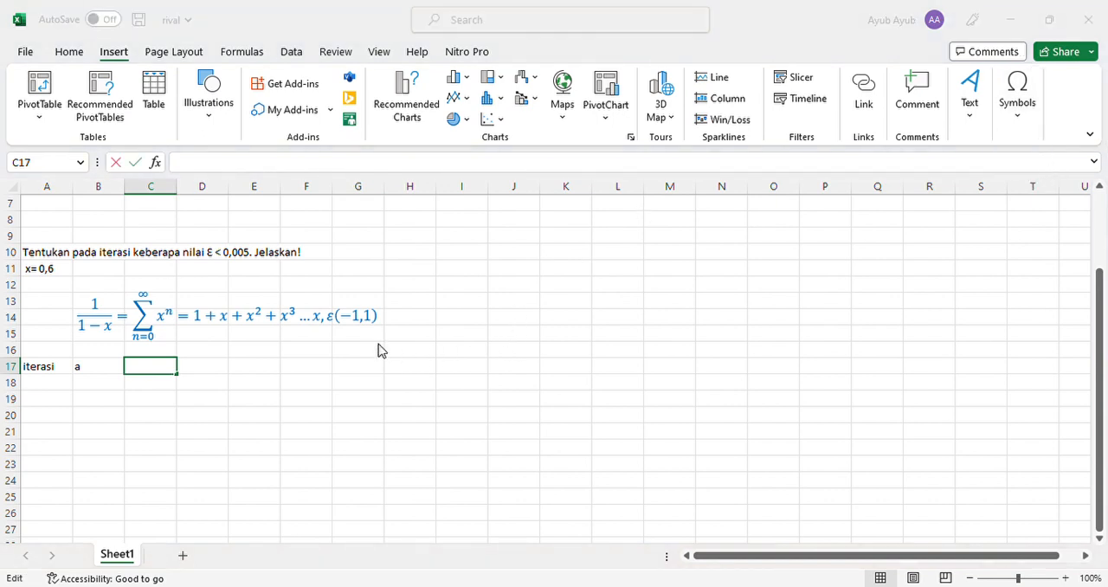
{"action": "left_click", "coordinate": [673, 405]}
{"action": "left_click", "coordinate": [744, 412]}
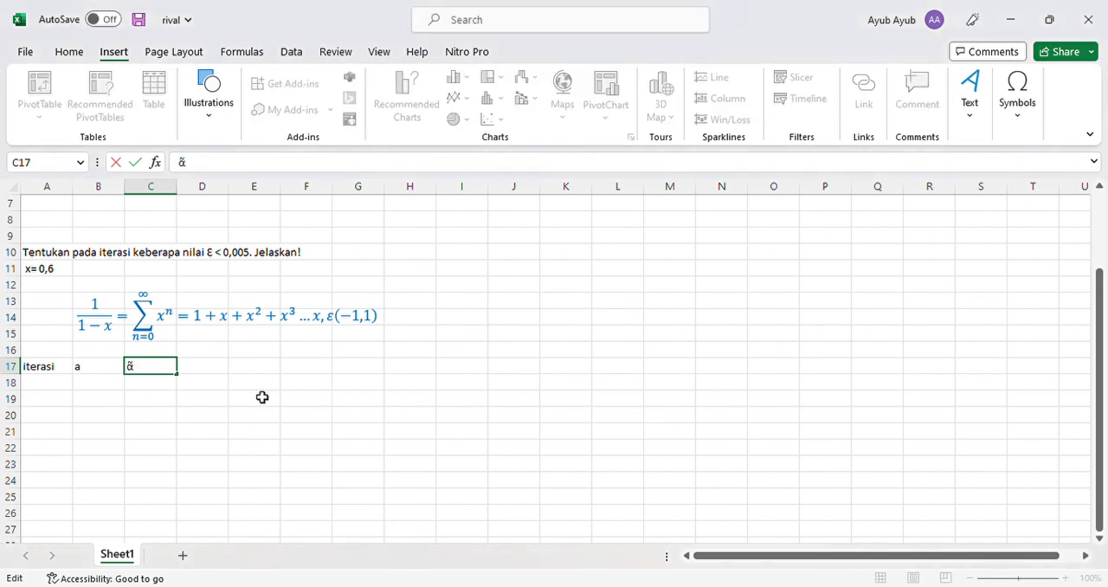
- Insert the epsilon symbol (Ɛ) as the column header in cell D17
{"action": "left_click", "coordinate": [210, 373]}
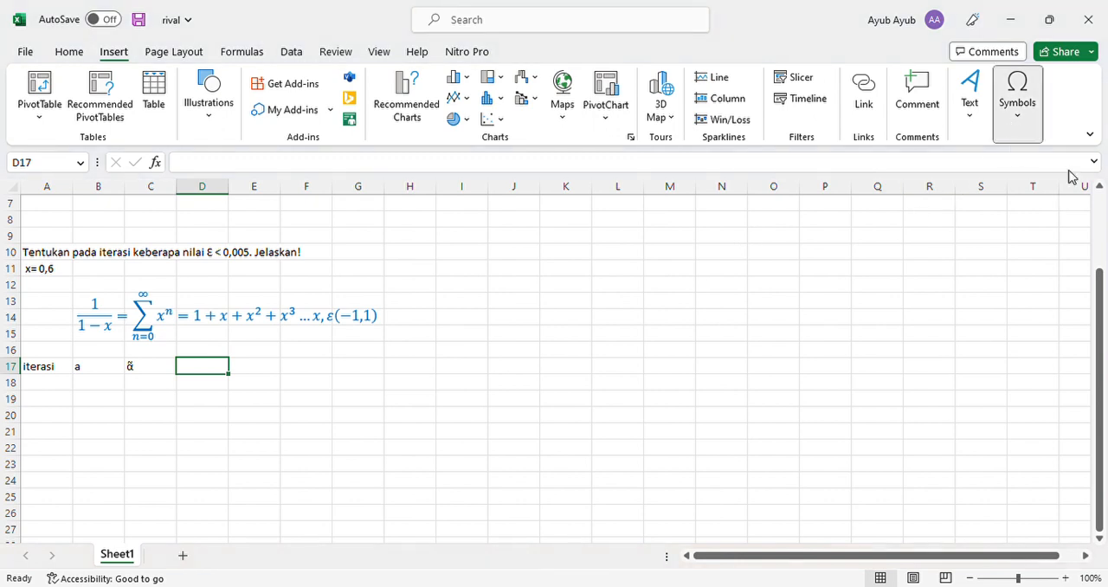
{"action": "key", "text": "F2"}
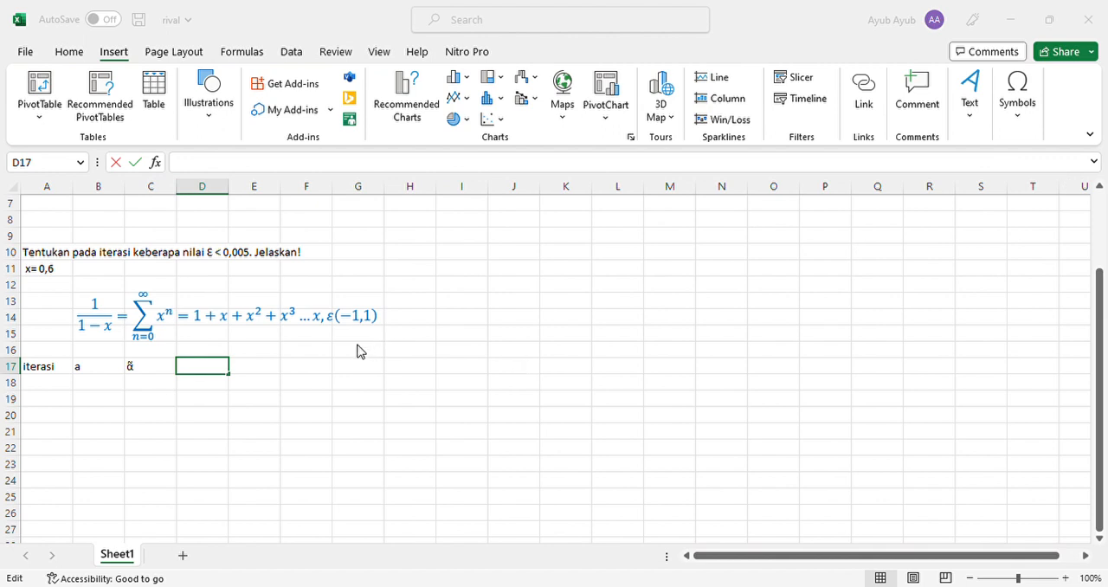
{"action": "type", "text": "ε"}
{"action": "left_click", "coordinate": [761, 411]}
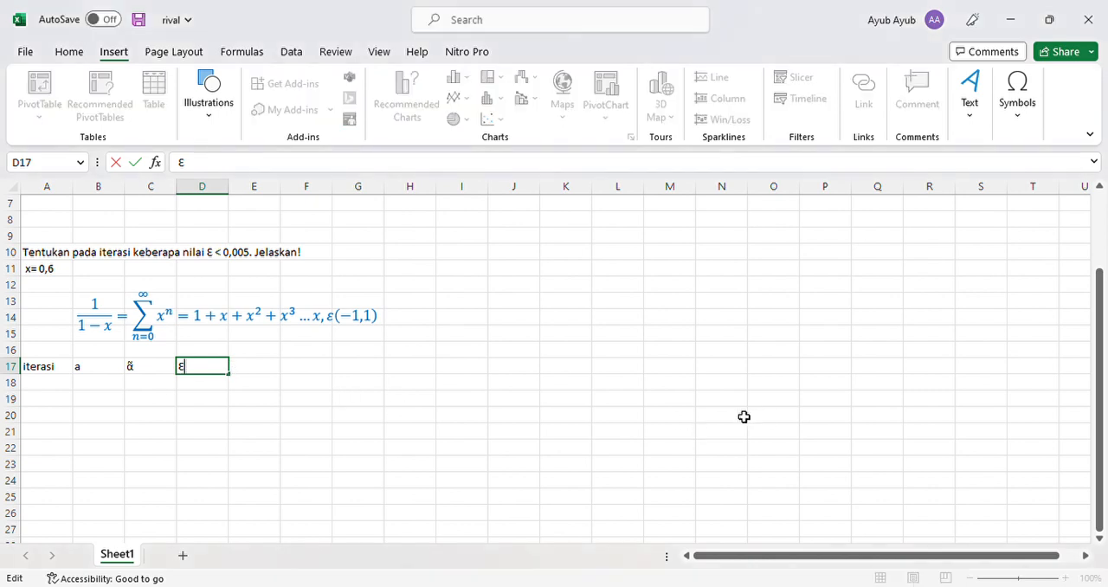
- Try to enter the header "ƐR" in cell E17, using an inserted epsilon symbol followed by R
{"action": "left_click", "coordinate": [253, 371]}
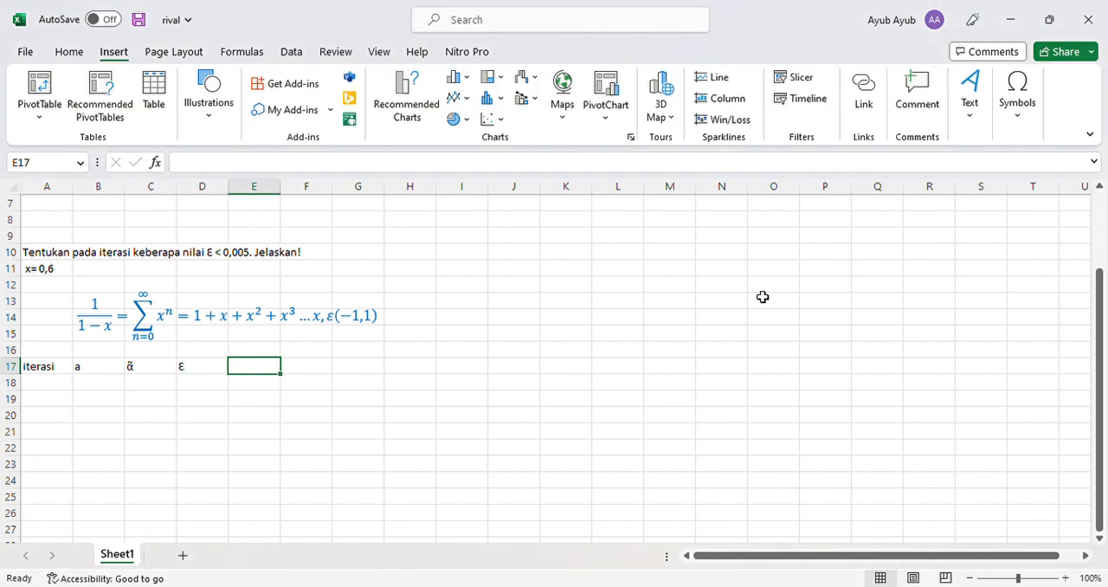
{"action": "left_click", "coordinate": [1016, 123]}
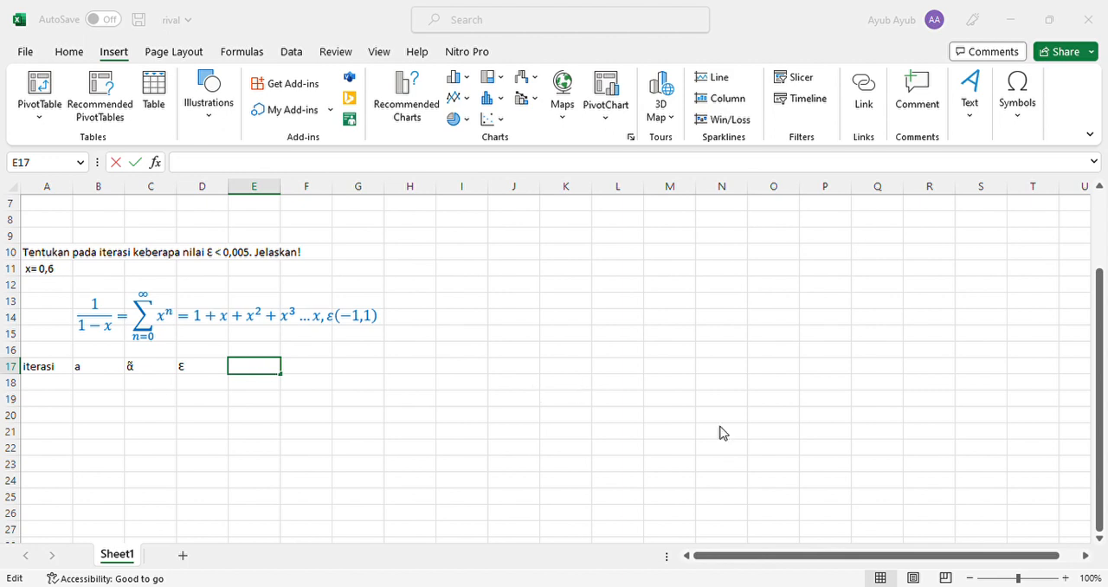
{"action": "left_click", "coordinate": [693, 412]}
{"action": "left_click", "coordinate": [755, 419]}
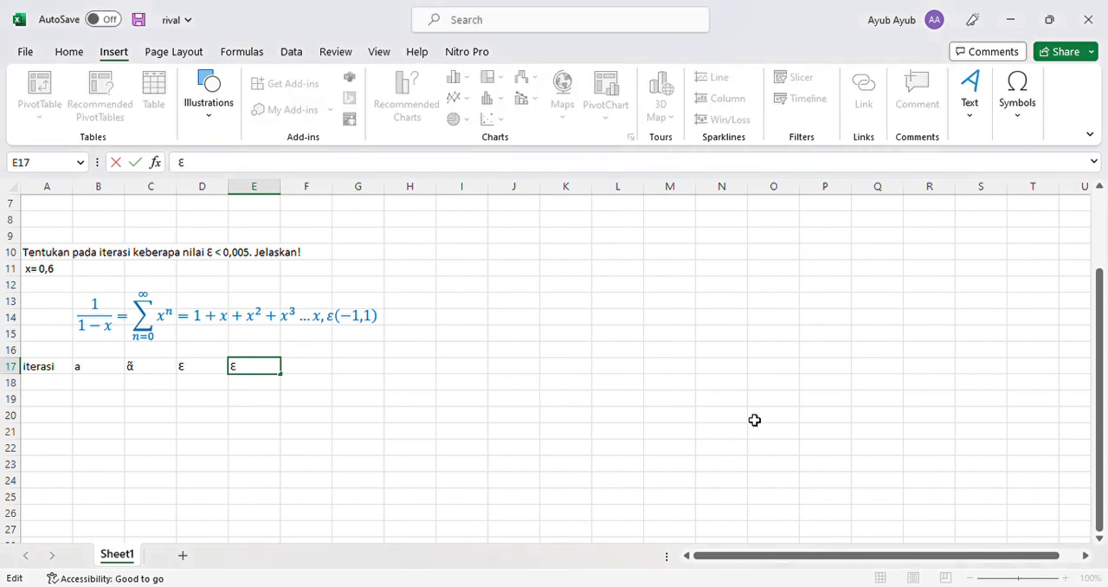
{"action": "type", "text": "R"}
{"action": "key", "text": "Return"}
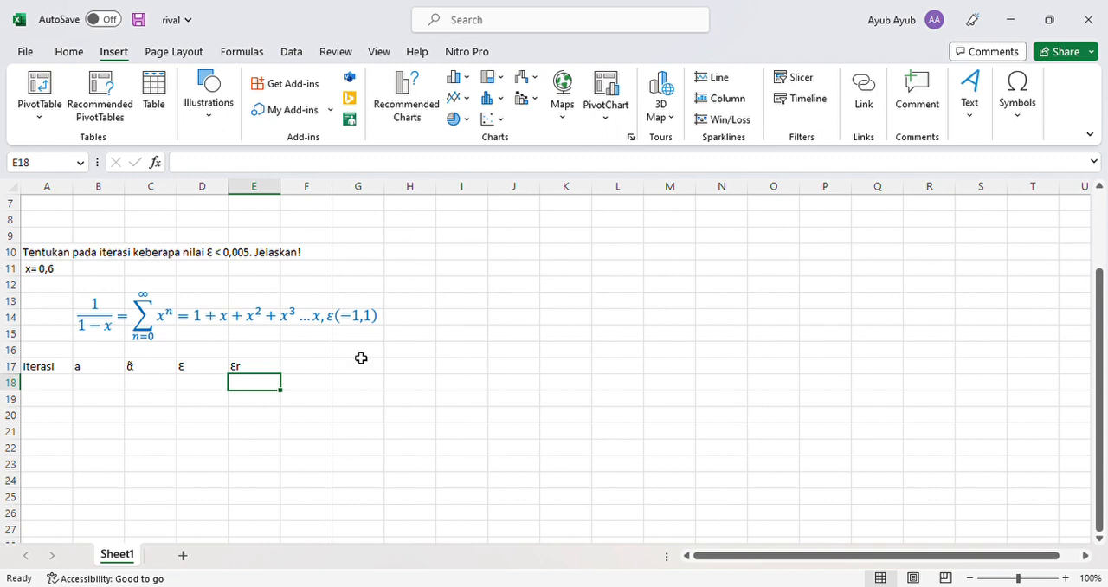
- Clear cell E17 and re-enter its header as "ƐR" with an uppercase R after the inserted epsilon symbol
{"action": "left_click", "coordinate": [275, 372]}
{"action": "key", "text": "BackSpace"}
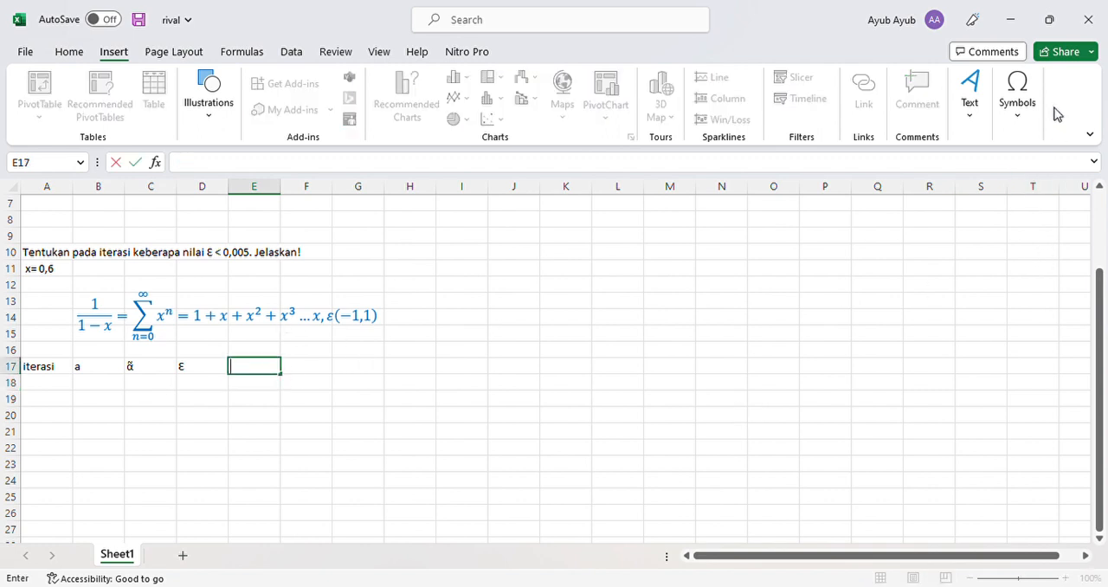
{"action": "left_click", "coordinate": [1018, 113]}
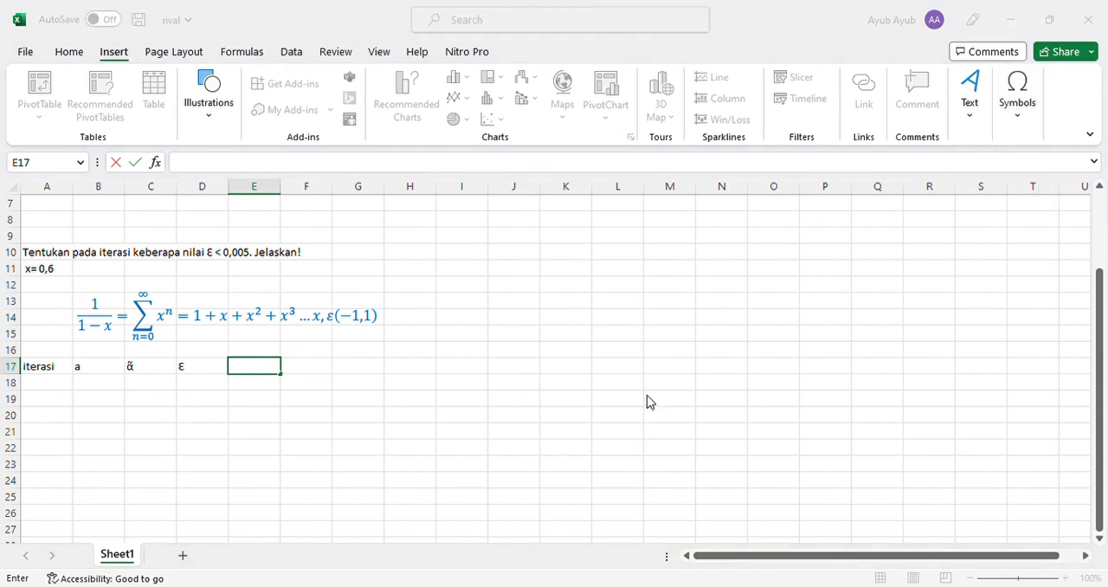
{"action": "left_click", "coordinate": [680, 406]}
{"action": "left_click", "coordinate": [754, 419]}
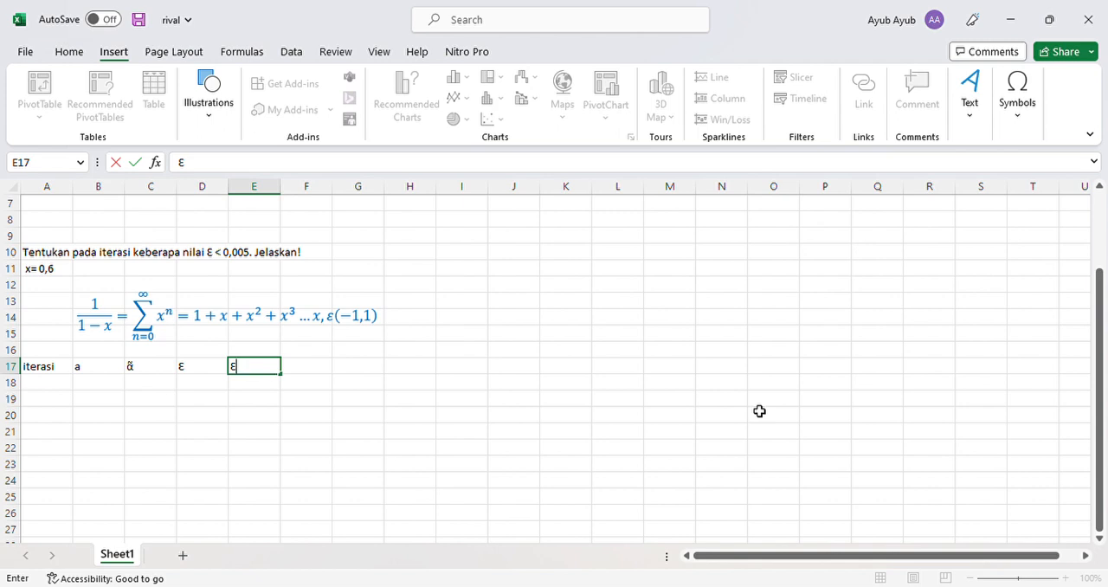
{"action": "type", "text": "R"}
{"action": "key", "text": "Return"}
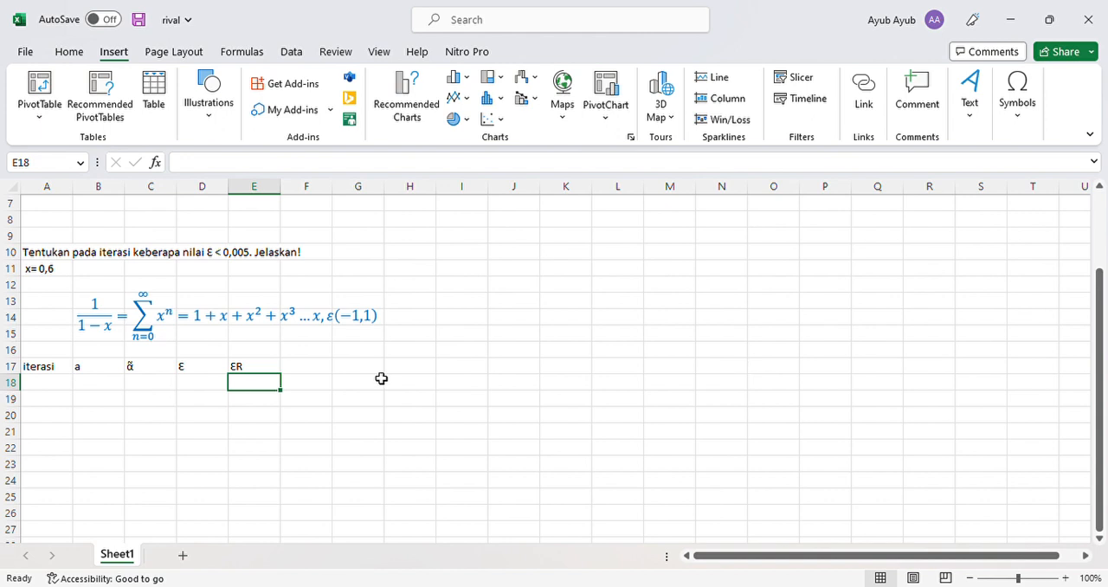
- Try to enter the header "ƐRA" in cell F17, using an inserted epsilon symbol followed by RA
{"action": "left_click", "coordinate": [322, 373]}
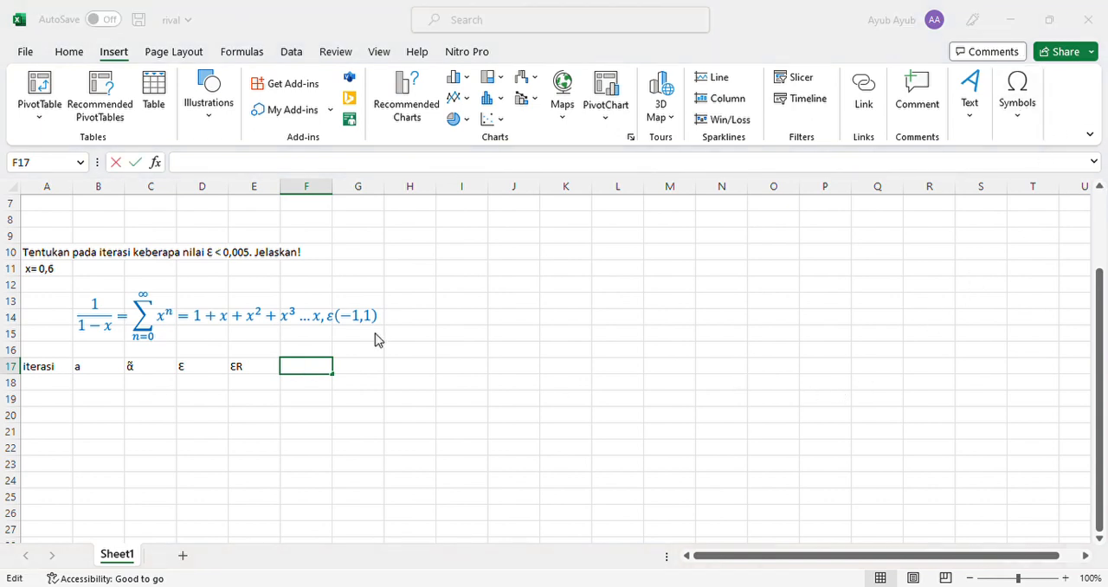
{"action": "left_click", "coordinate": [667, 411]}
{"action": "left_click", "coordinate": [754, 417]}
{"action": "type", "text": "RA"}
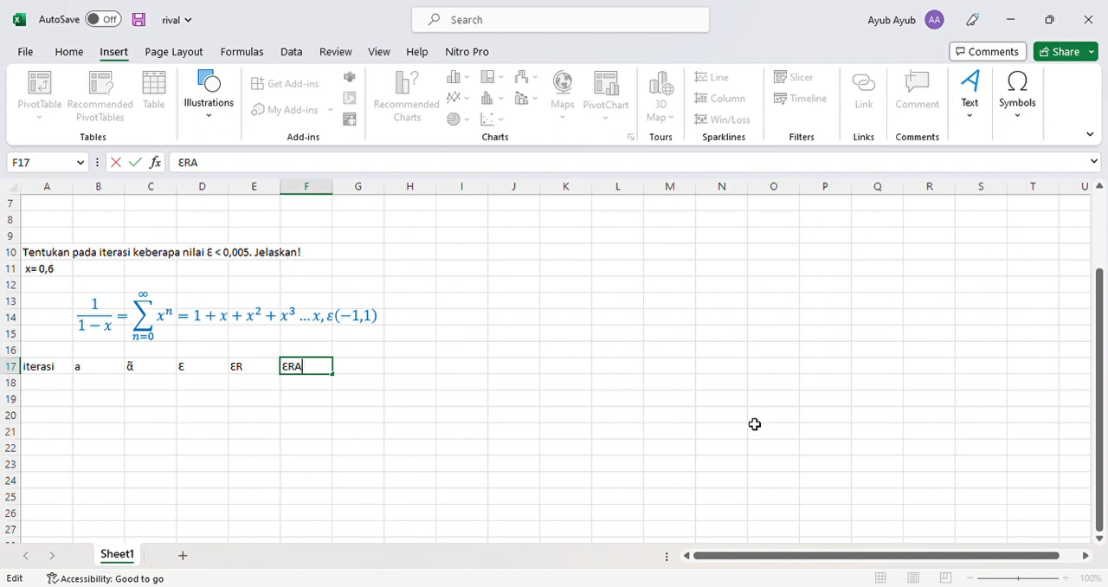
{"action": "key", "text": "Return"}
- Clear cell F17 and re-enter its header as "ƐRA" with uppercase RA after the inserted epsilon symbol
{"action": "left_click", "coordinate": [333, 366]}
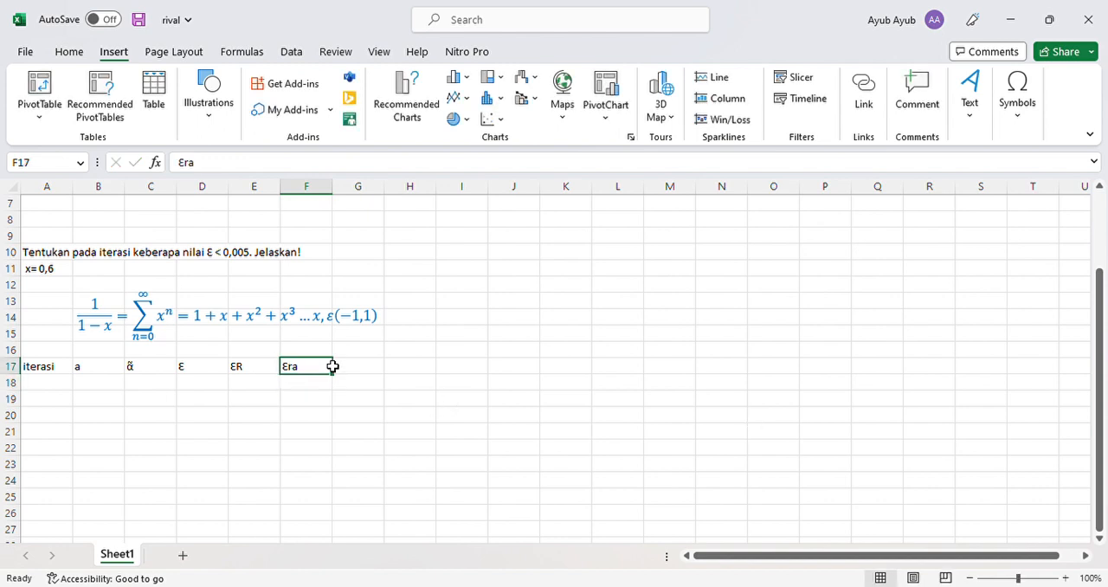
{"action": "key", "text": "BackSpace"}
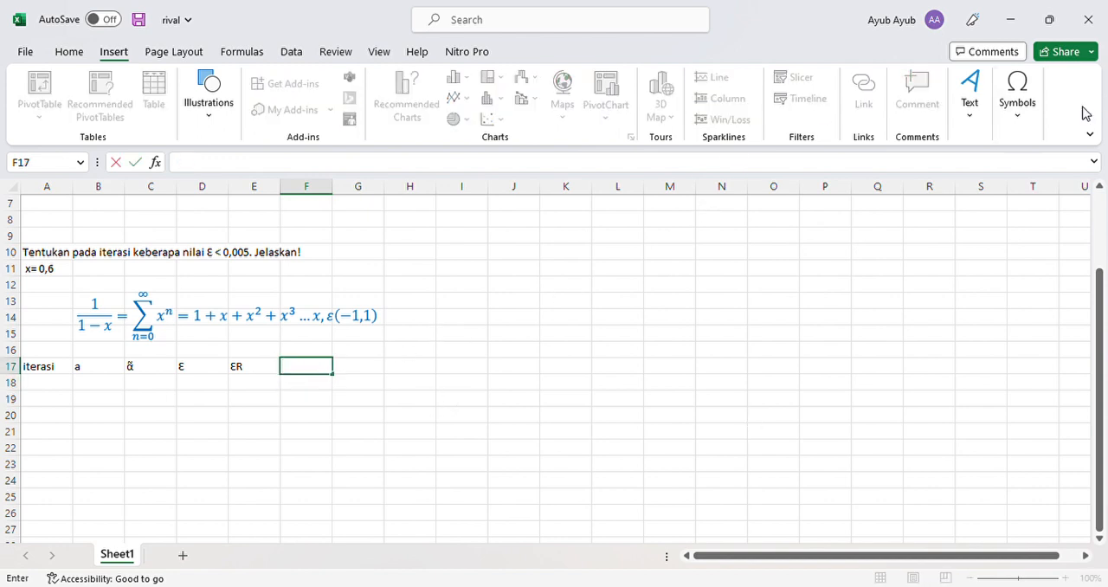
{"action": "left_click", "coordinate": [1026, 125]}
{"action": "left_click", "coordinate": [1069, 171]}
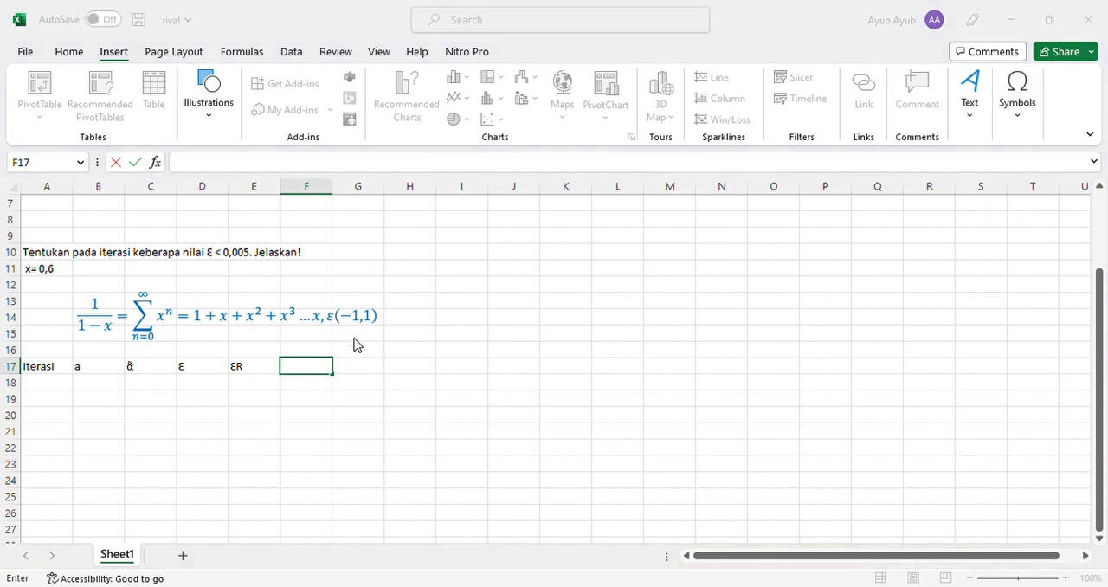
{"action": "left_click", "coordinate": [669, 407]}
{"action": "left_click", "coordinate": [756, 411]}
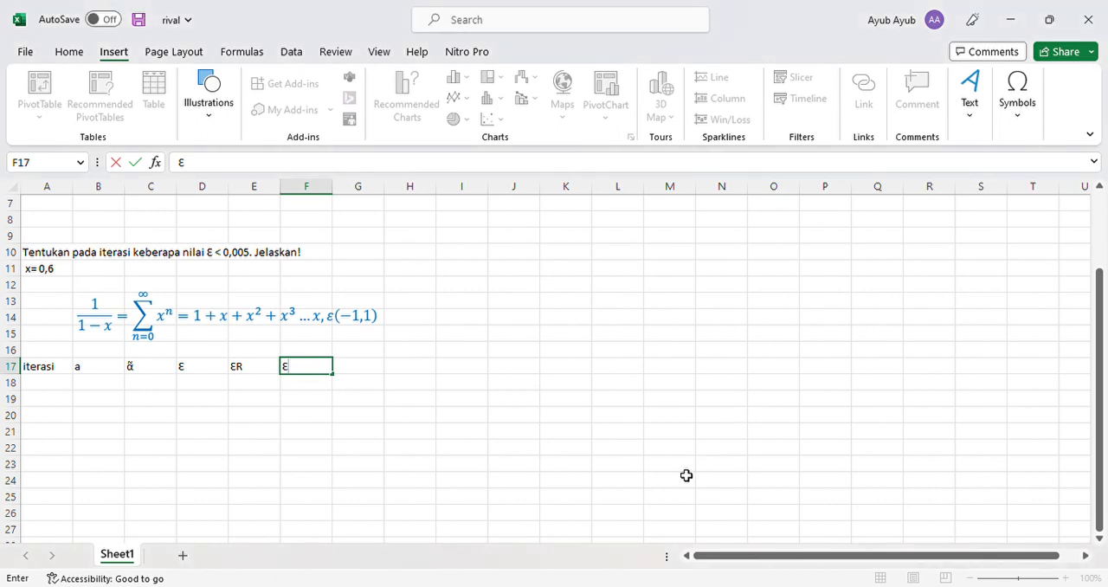
{"action": "type", "text": "RA"}
{"action": "key", "text": "Return"}
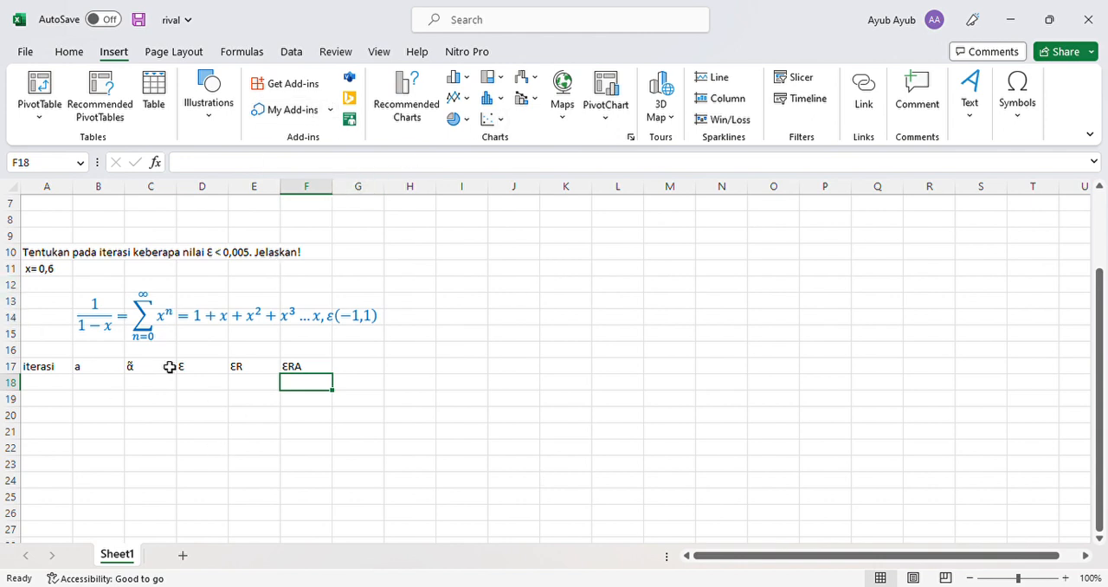
- Apply all borders to the range A17:F36 to form the iteration table
{"action": "left_click", "coordinate": [28, 366]}
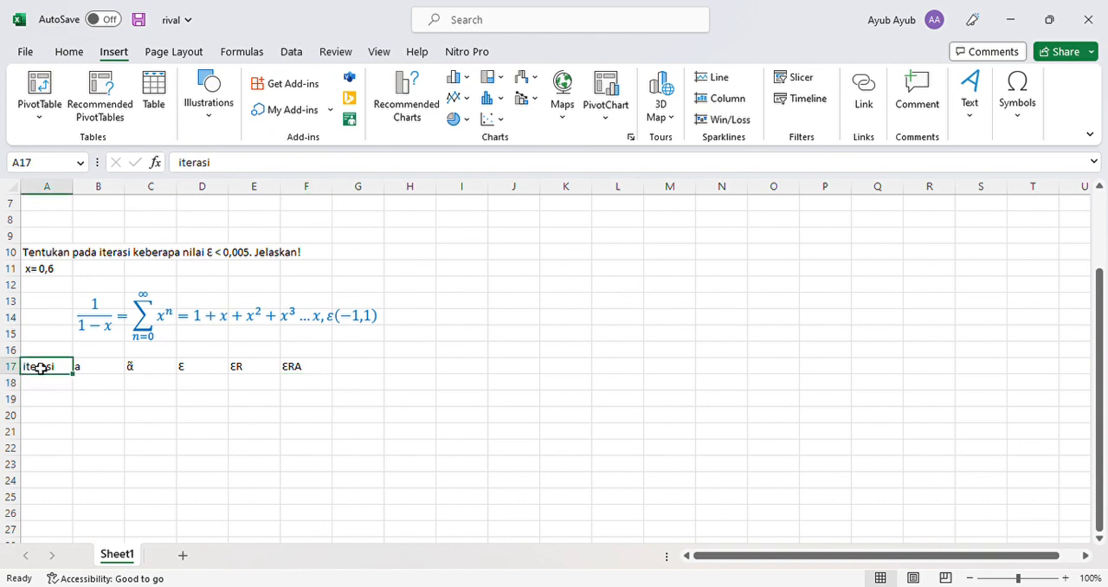
{"action": "left_click_drag", "start_coordinate": [80, 380], "coordinate": [105, 406]}
{"action": "left_click_drag", "start_coordinate": [114, 414], "coordinate": [312, 334]}
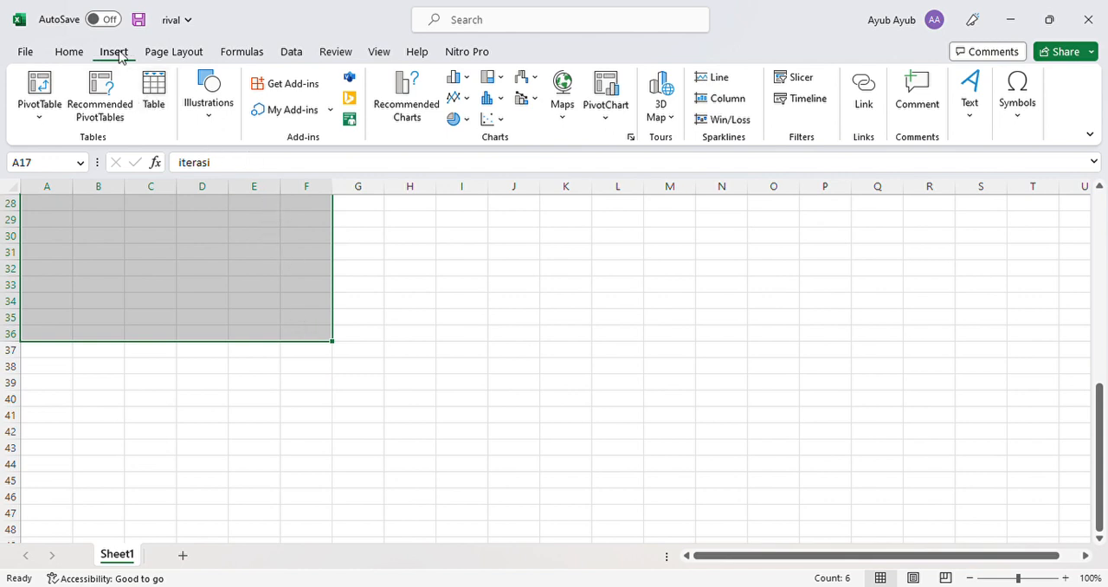
{"action": "left_click", "coordinate": [69, 53]}
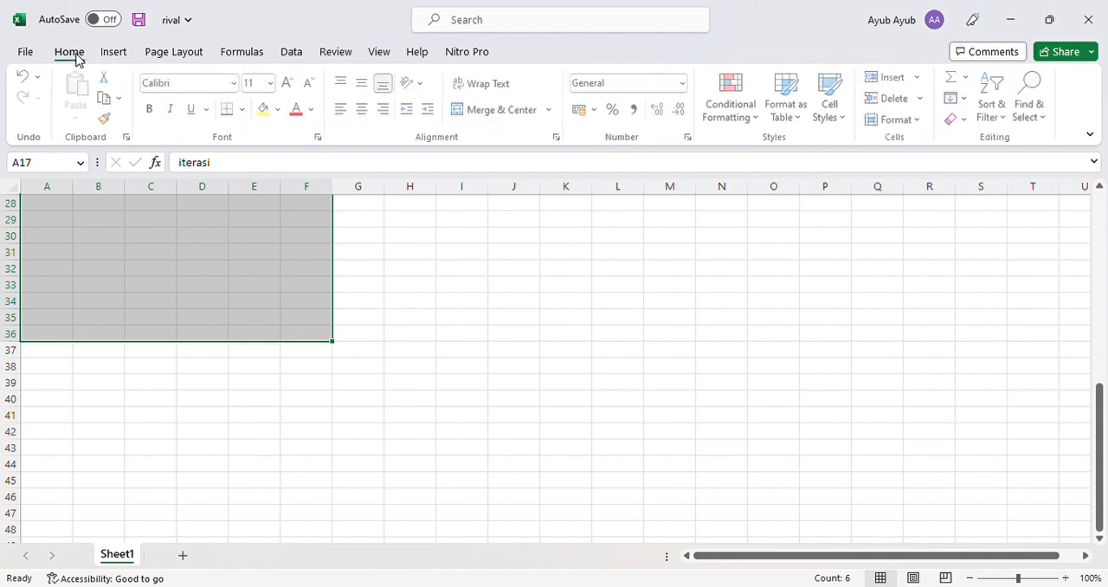
{"action": "left_click", "coordinate": [245, 119]}
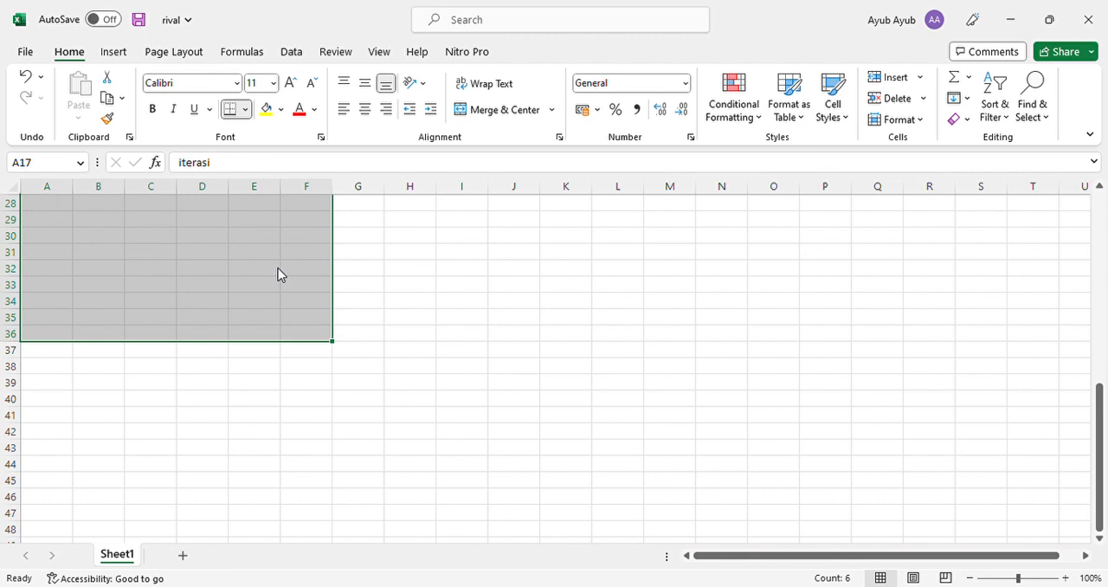
{"action": "scroll", "coordinate": [278, 265], "scroll_direction": "up", "scroll_amount": 7}
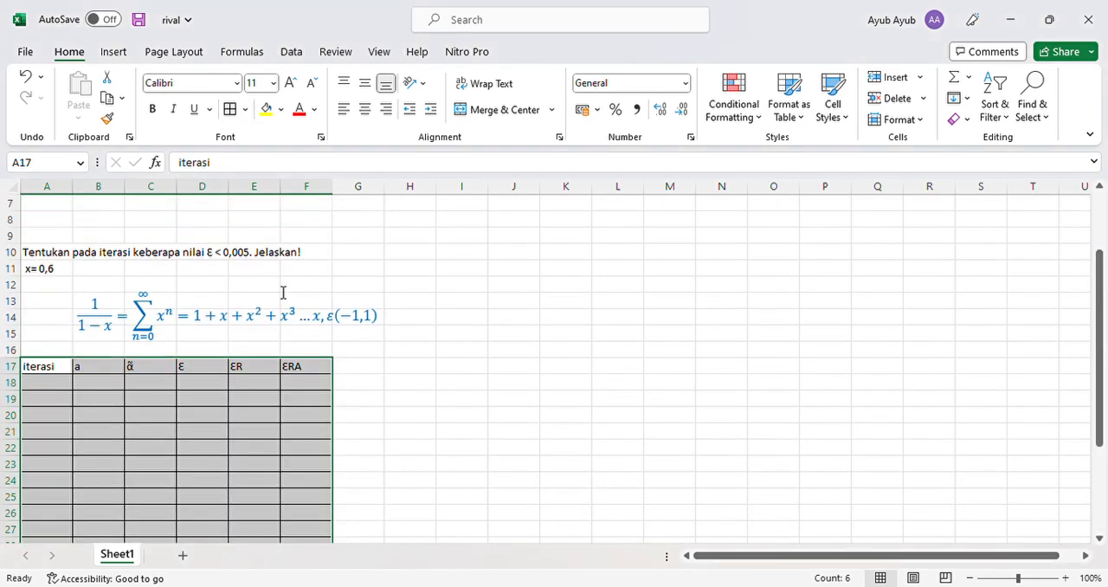
- Enter the iteration numbers 1, 2 and 3 in cells A18 to A20
{"action": "left_click", "coordinate": [56, 393]}
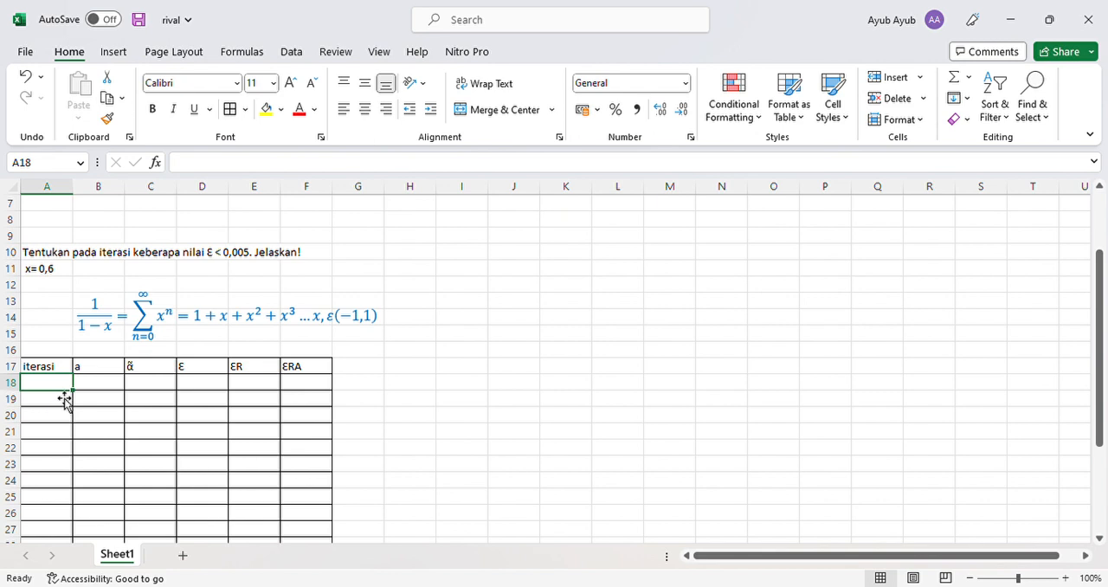
{"action": "type", "text": "1"}
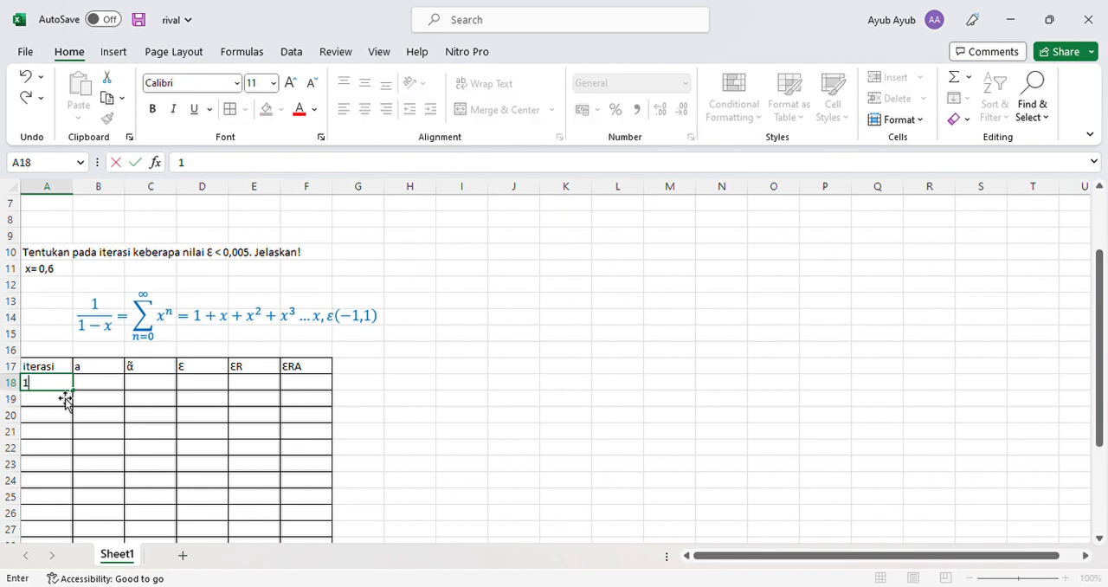
{"action": "key", "text": "Return"}
{"action": "type", "text": "2"}
{"action": "key", "text": "Return"}
{"action": "type", "text": "3"}
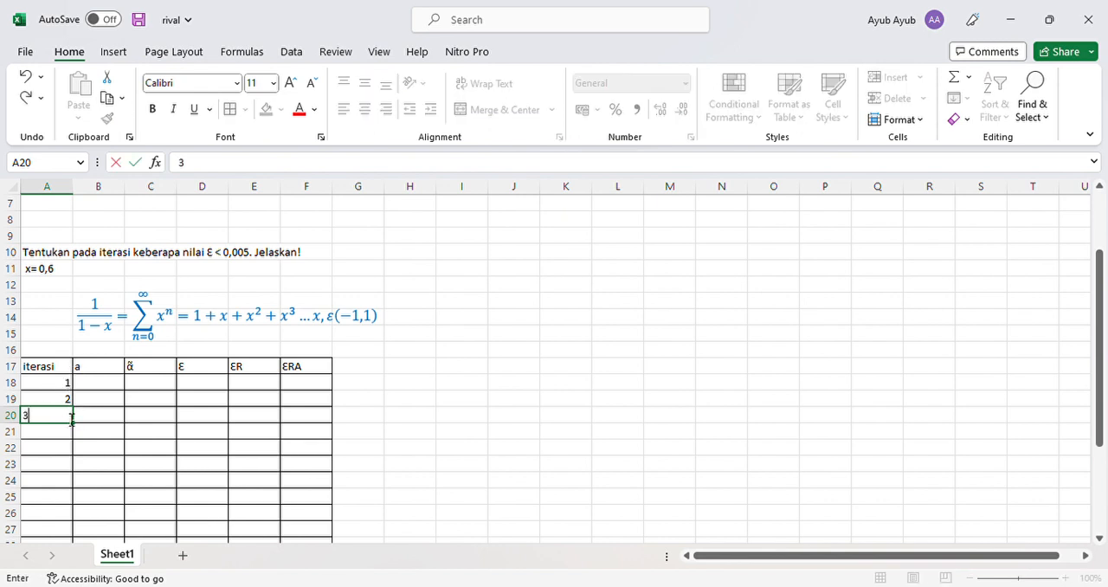
{"action": "key", "text": "Return"}
- Extend the iteration number series from A18:A20 down to 19 in cell A36
{"action": "left_click", "coordinate": [61, 386]}
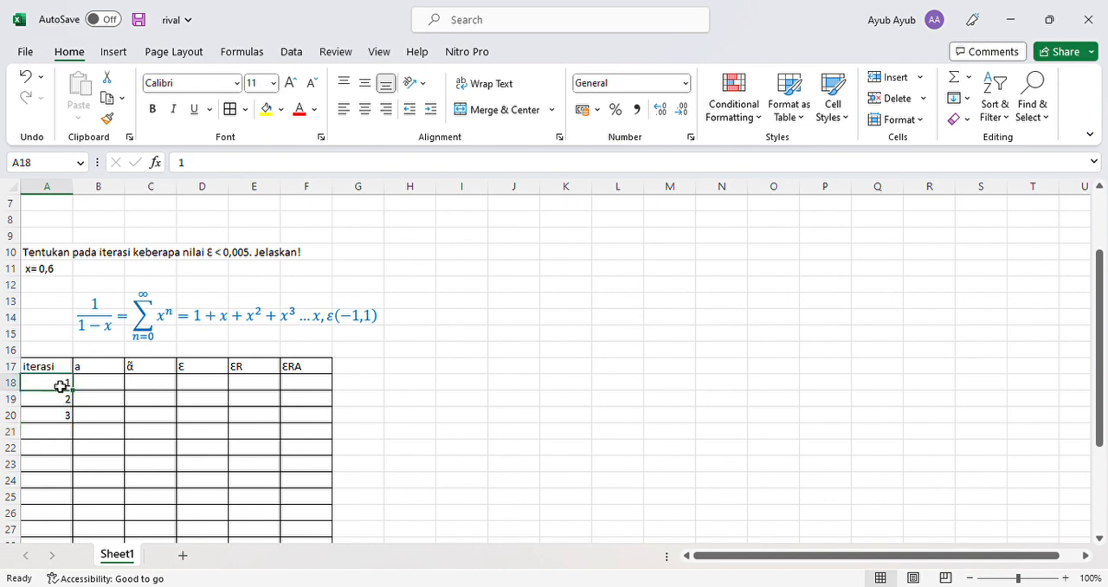
{"action": "left_click_drag", "start_coordinate": [69, 390], "coordinate": [82, 493]}
{"action": "scroll", "coordinate": [113, 433], "scroll_direction": "up", "scroll_amount": 1}
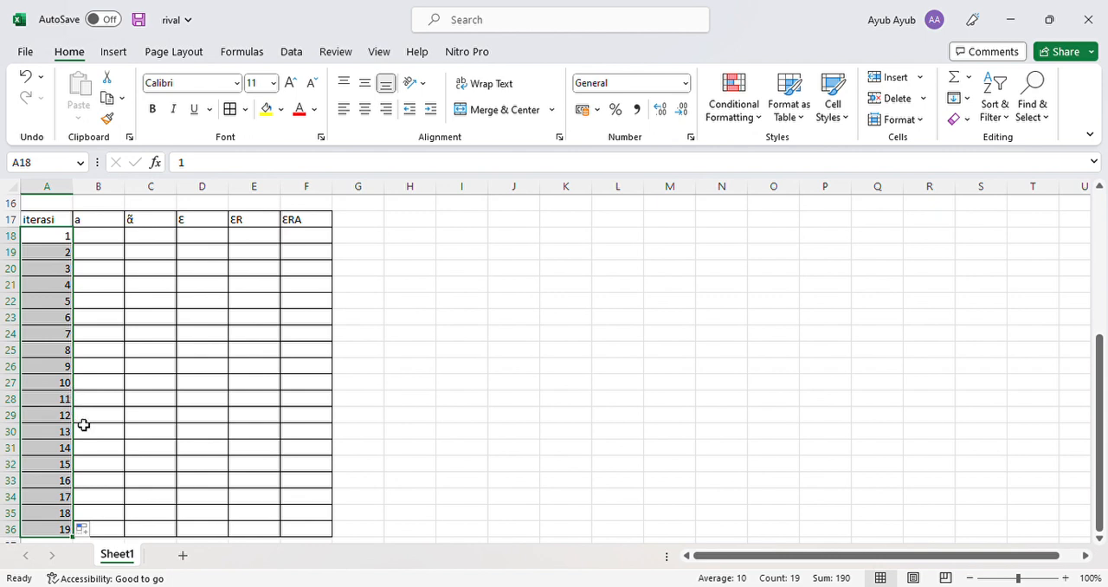
- Format the empty table cells B18:F36 as Number with three decimal places
{"action": "left_click", "coordinate": [111, 371]}
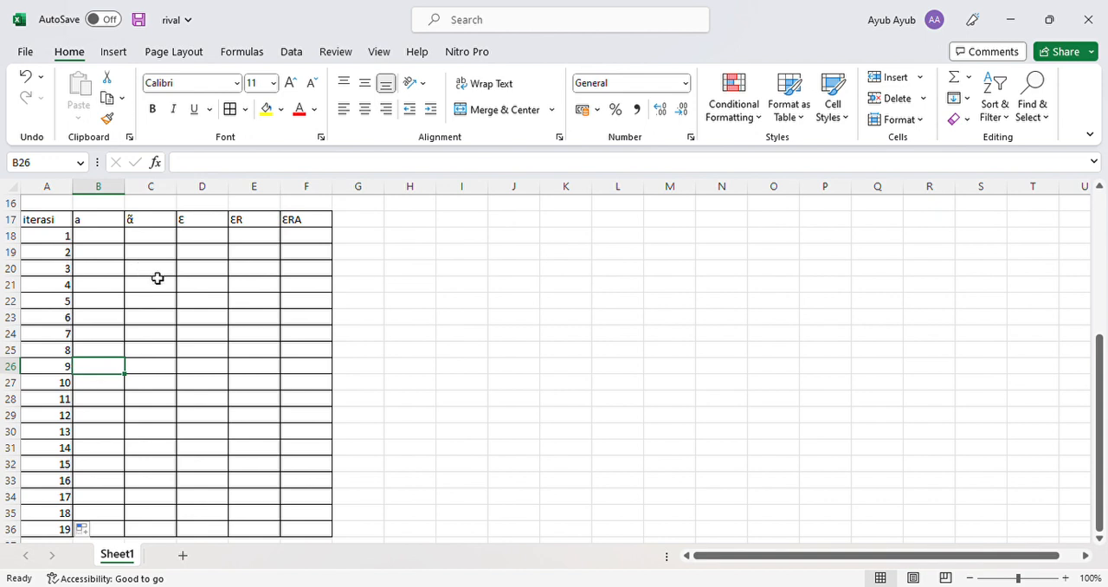
{"action": "left_click", "coordinate": [92, 242]}
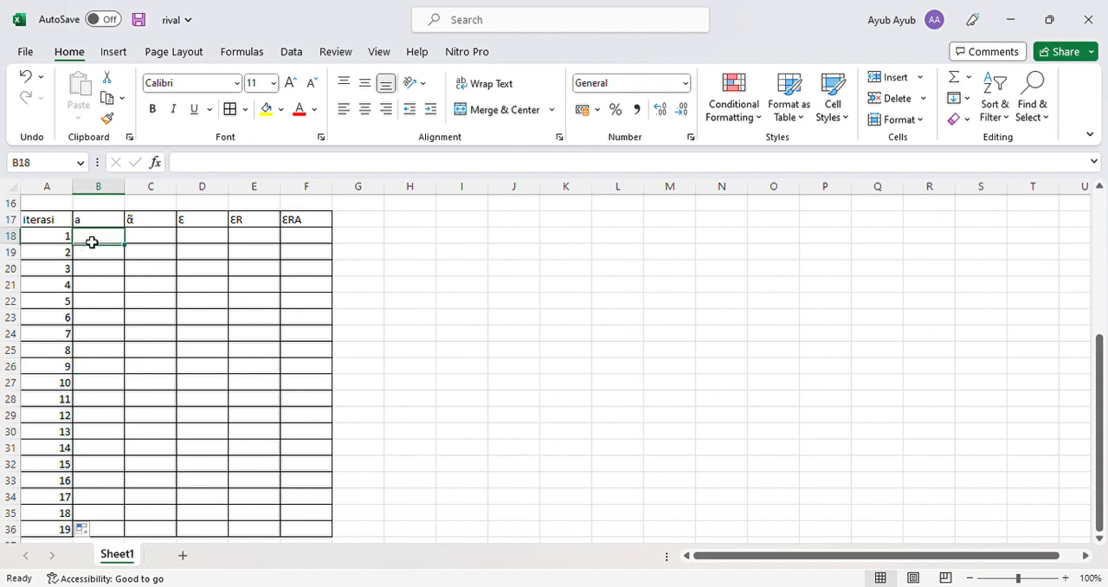
{"action": "left_click_drag", "start_coordinate": [91, 243], "coordinate": [329, 527]}
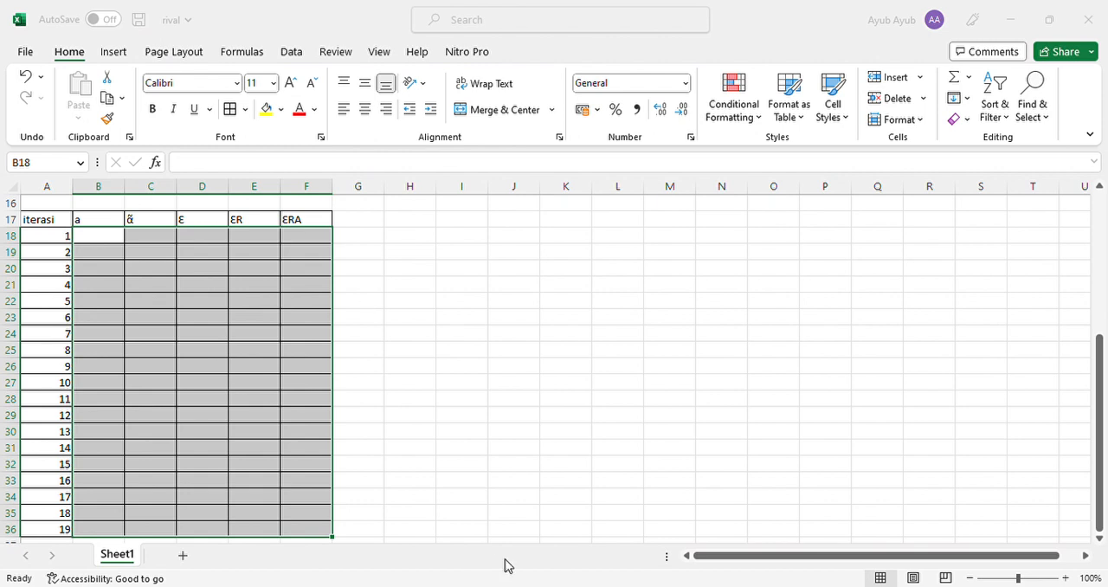
{"action": "left_click", "coordinate": [476, 564]}
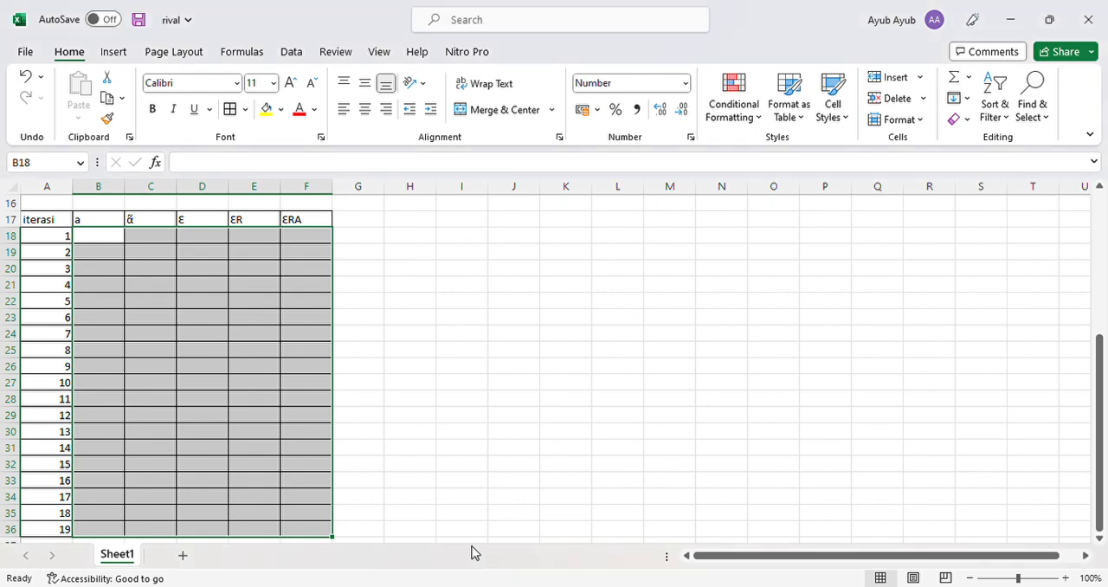
- Enter the exact value 2,5 for iteration 1 in cell B18 of column a
{"action": "left_click", "coordinate": [104, 242]}
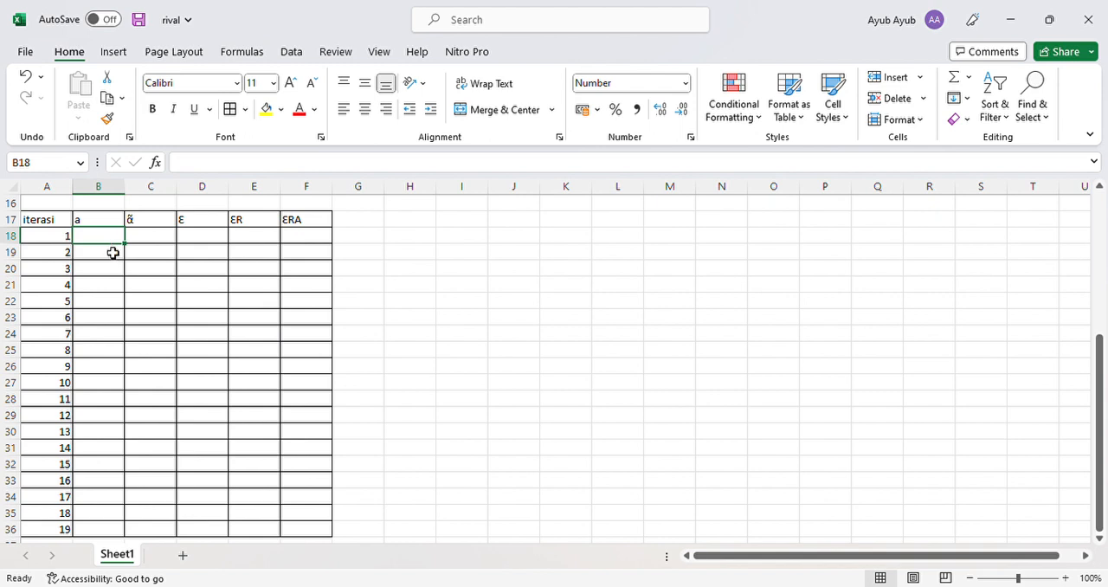
{"action": "scroll", "coordinate": [137, 295], "scroll_direction": "up", "scroll_amount": 2}
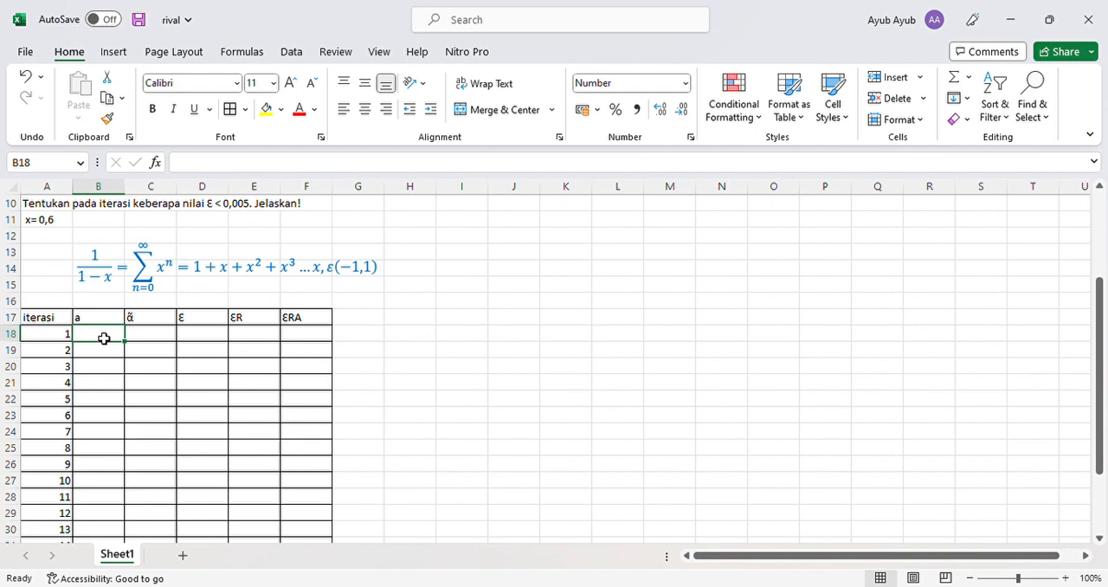
{"action": "type", "text": "2"}
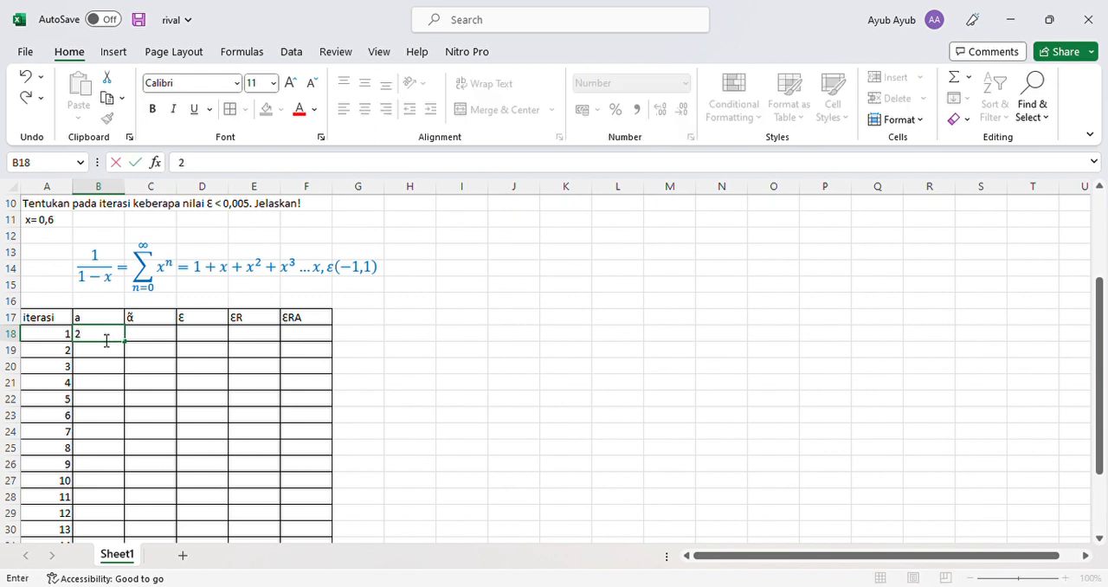
{"action": "type", "text": ",5"}
{"action": "key", "text": "Return"}
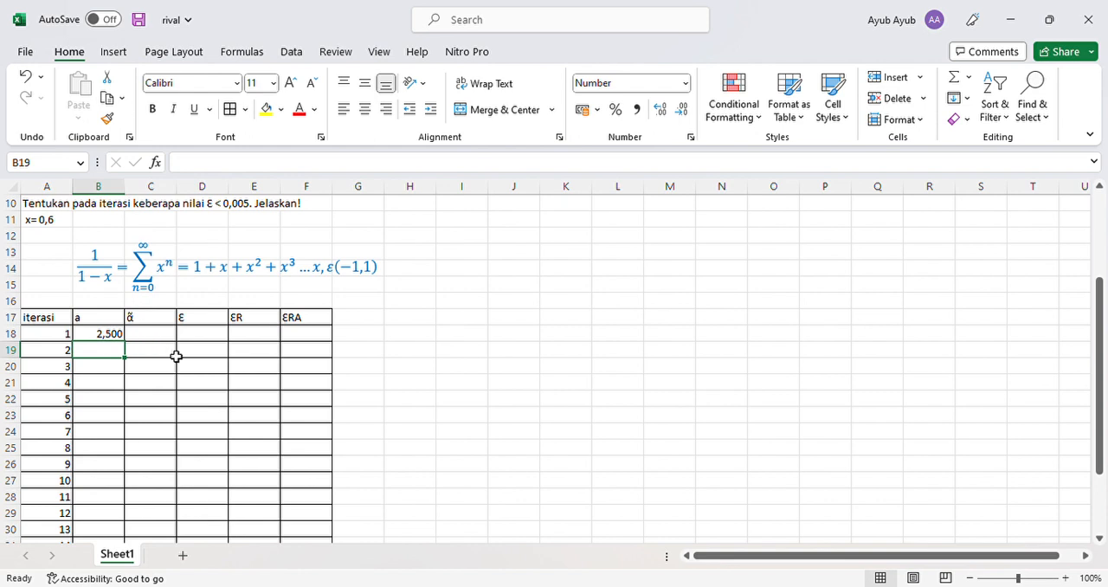
- Enter the approximation 1 for iteration 1 in cell C18 of column α̃
{"action": "left_click", "coordinate": [153, 336]}
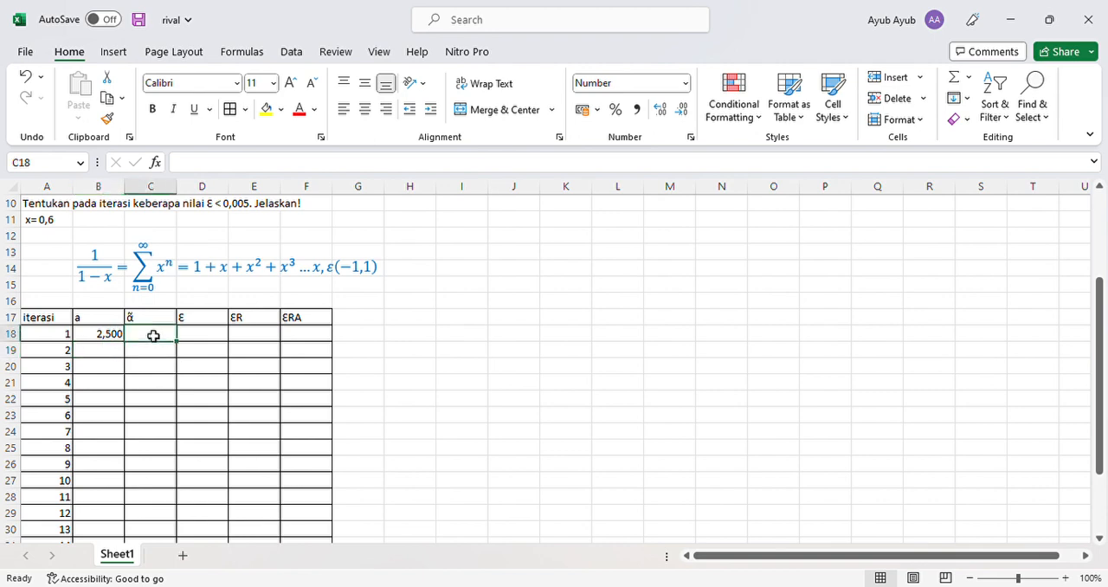
{"action": "scroll", "coordinate": [163, 353], "scroll_direction": "up", "scroll_amount": 3}
{"action": "scroll", "coordinate": [163, 353], "scroll_direction": "down", "scroll_amount": 2}
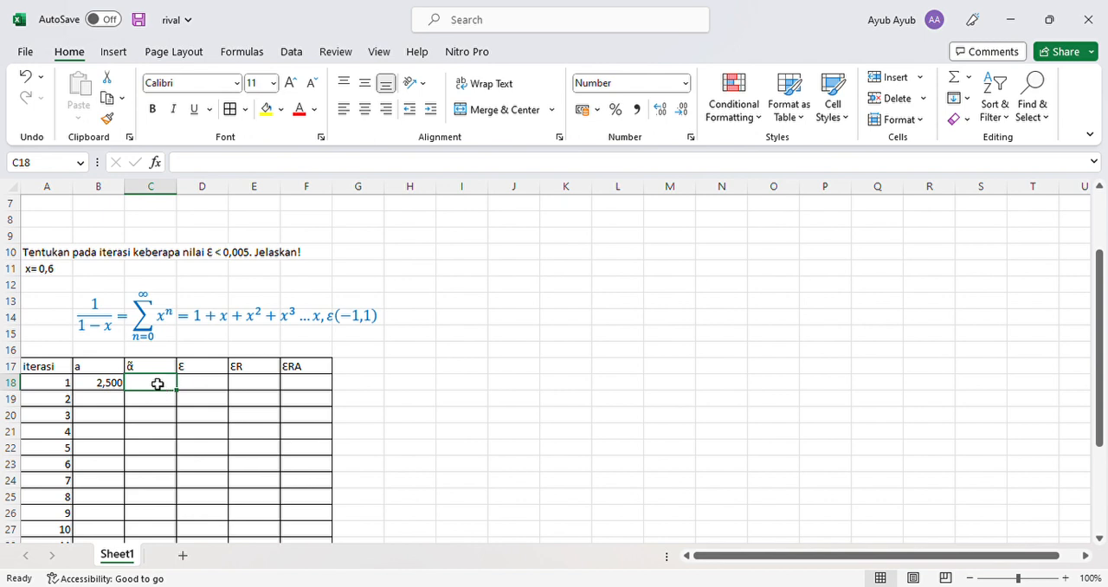
{"action": "type", "text": "1"}
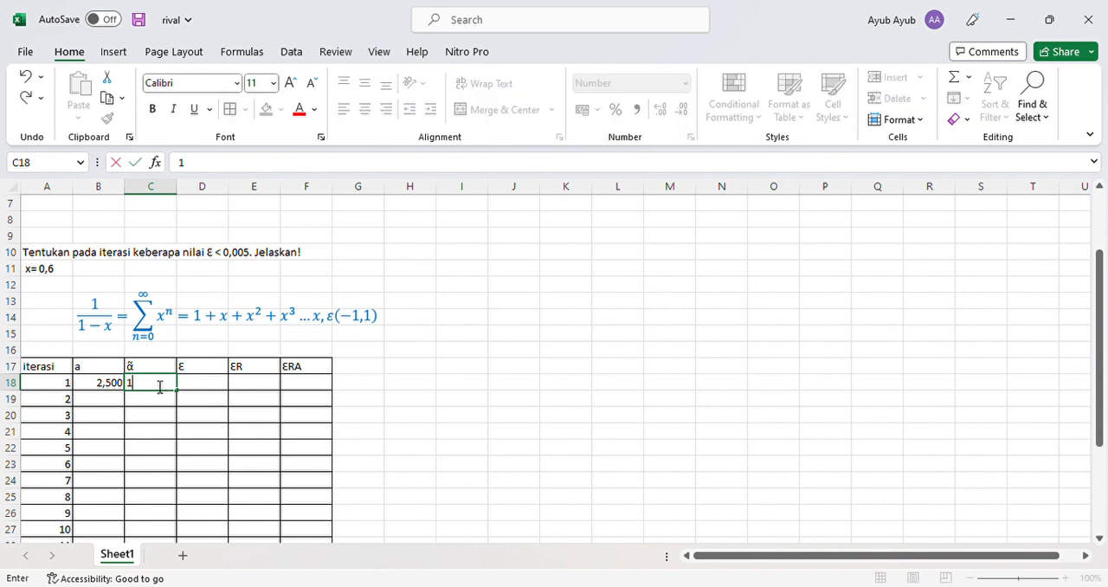
{"action": "key", "text": "Return"}
- Calculate the error of iteration 1 in cell D18 with the formula =B18-C18
{"action": "left_click", "coordinate": [189, 382]}
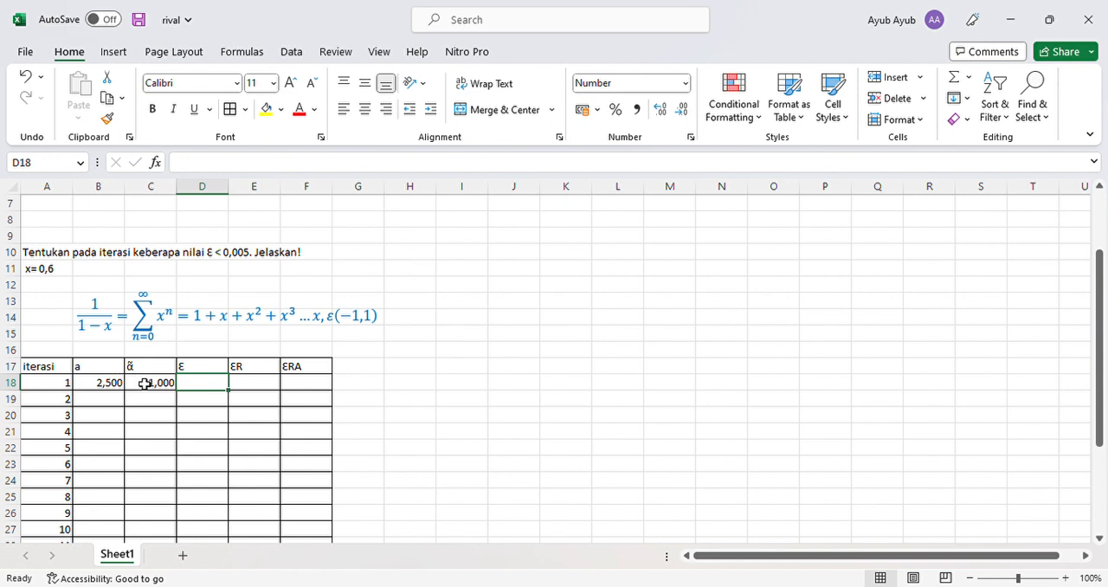
{"action": "type", "text": "="}
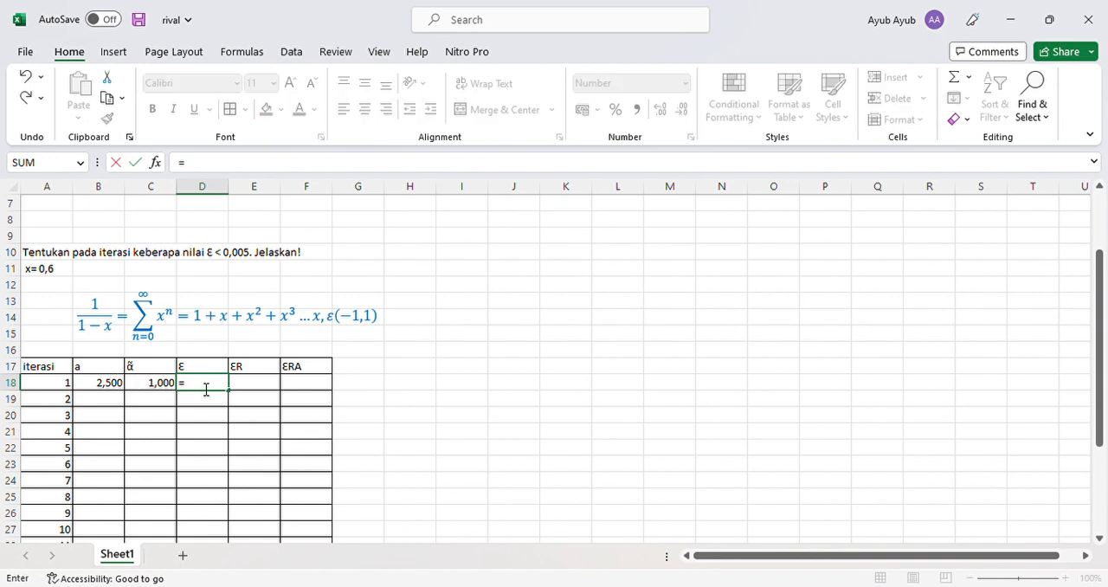
{"action": "left_click", "coordinate": [120, 386]}
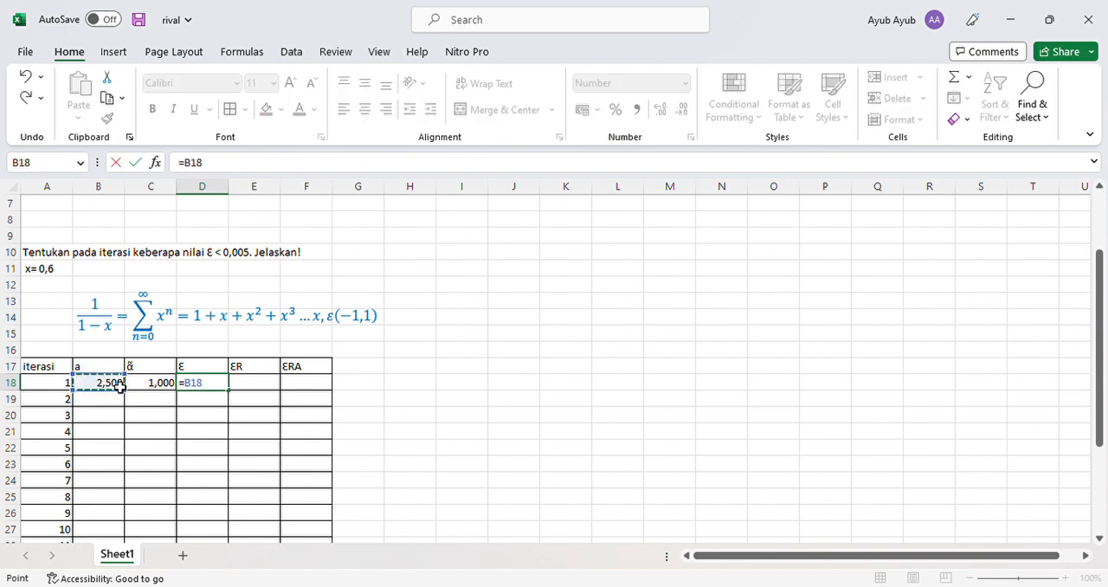
{"action": "type", "text": "-"}
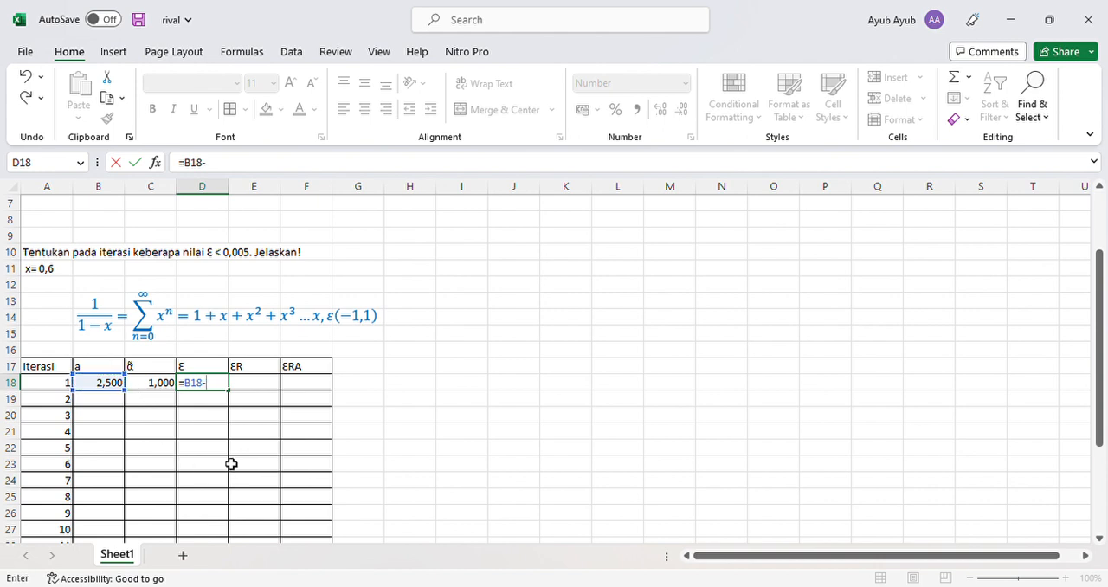
{"action": "left_click", "coordinate": [158, 387]}
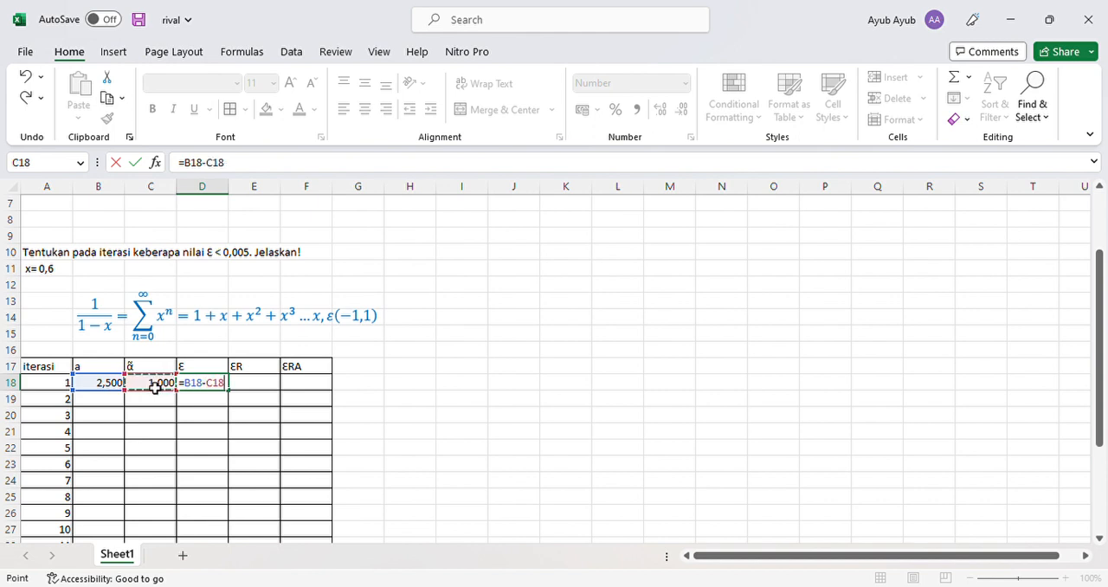
{"action": "key", "text": "Return"}
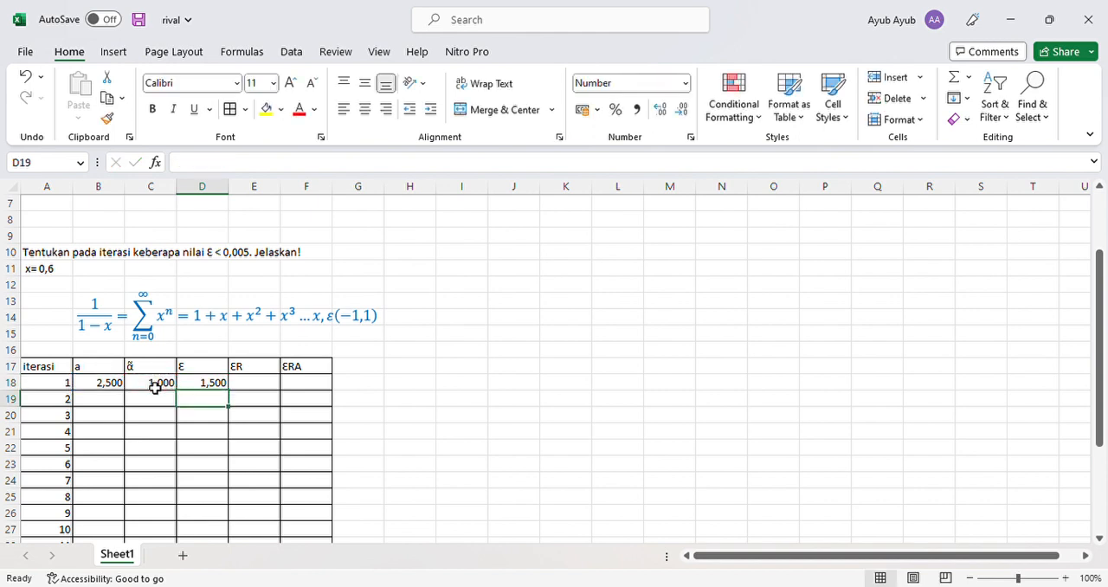
- Calculate the relative error ƐR of iteration 1 in cell E18 with the formula =D18/B18
{"action": "left_click", "coordinate": [250, 387]}
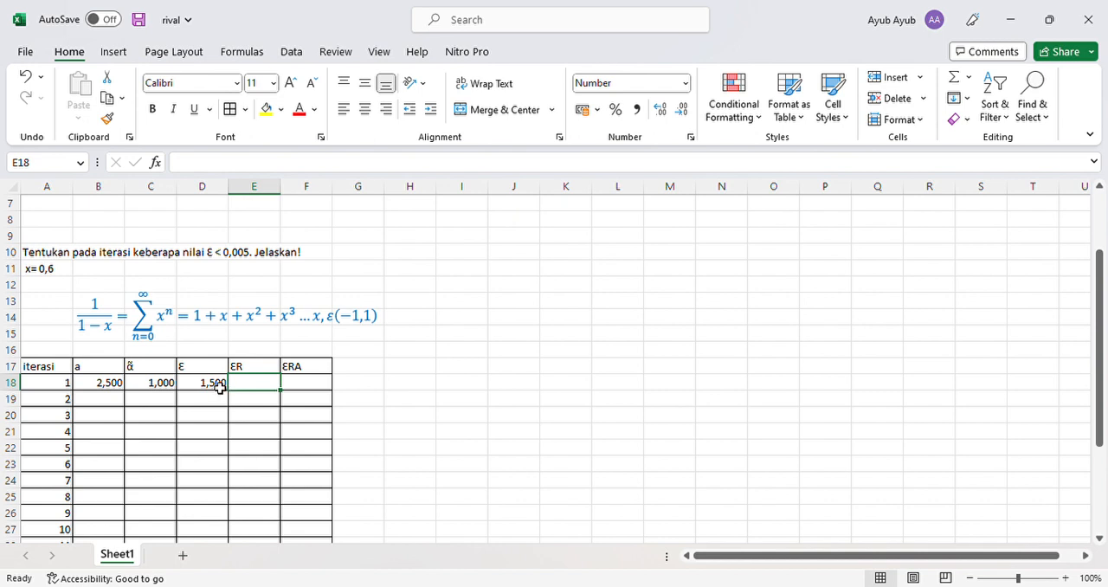
{"action": "type", "text": "="}
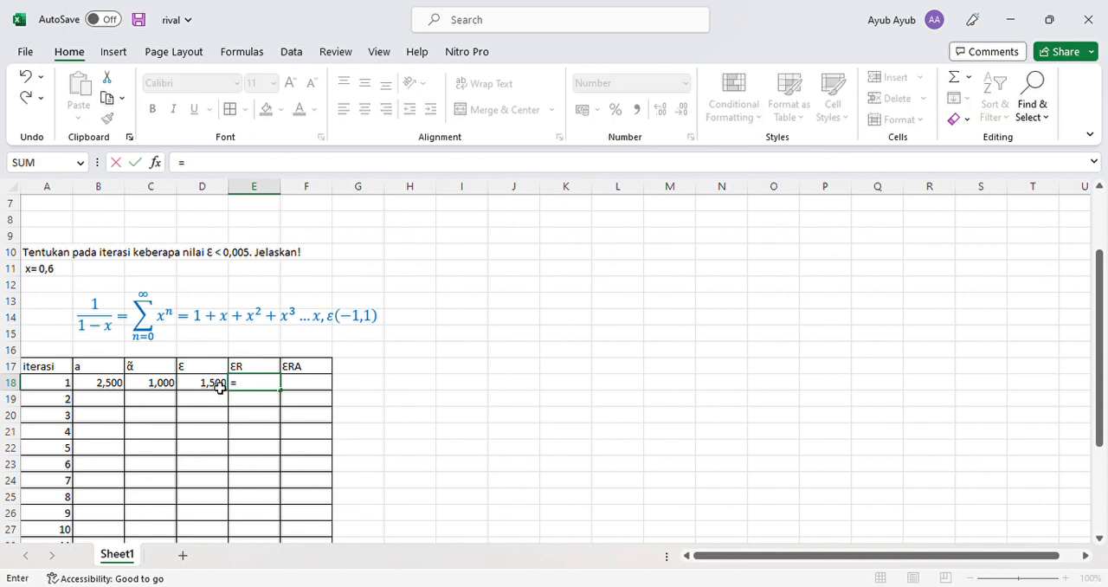
{"action": "left_click", "coordinate": [220, 387]}
{"action": "type", "text": "/"}
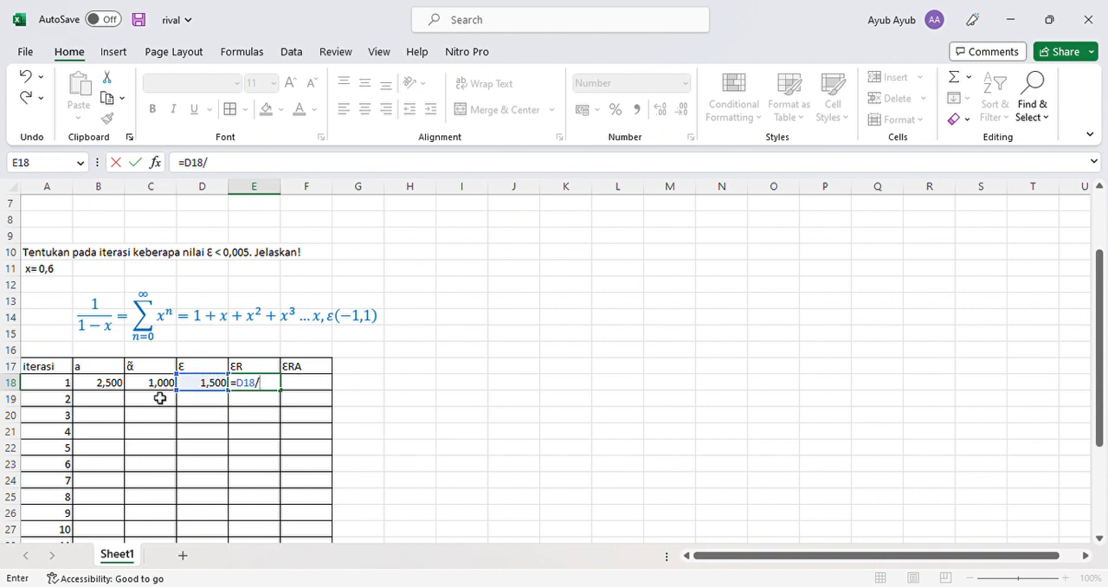
{"action": "left_click", "coordinate": [105, 390]}
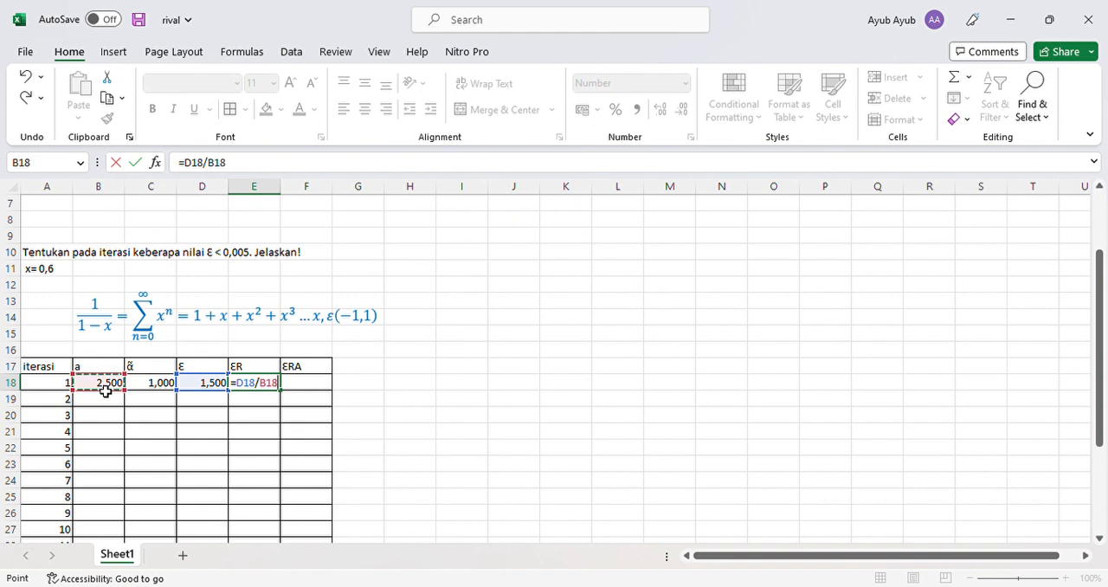
{"action": "key", "text": "Return"}
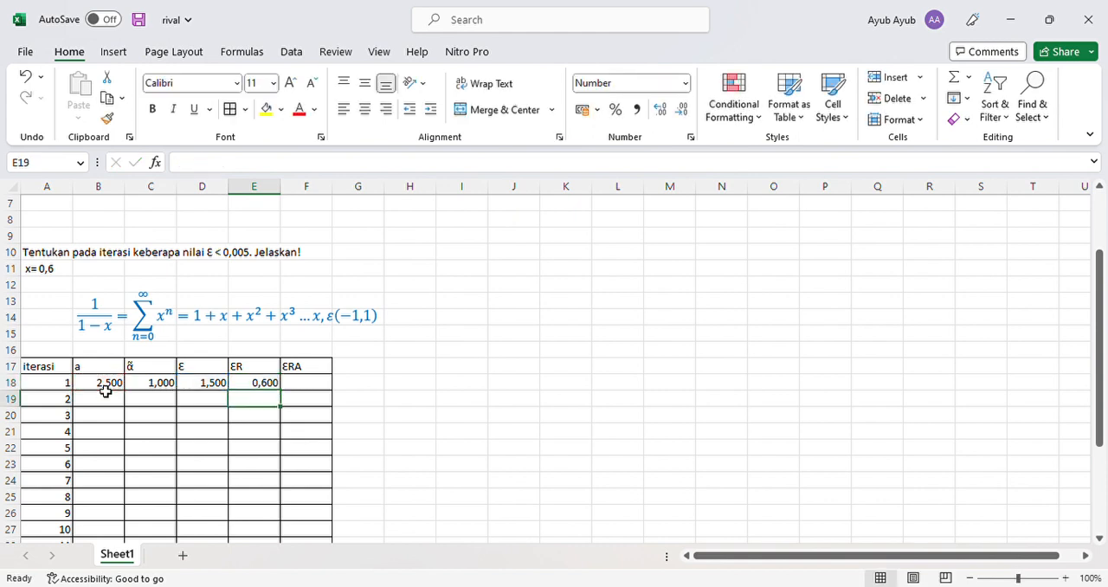
- Calculate the approximate relative error ƐRA of iteration 1 in cell F18 with the formula =D18/C18
{"action": "left_click", "coordinate": [297, 386]}
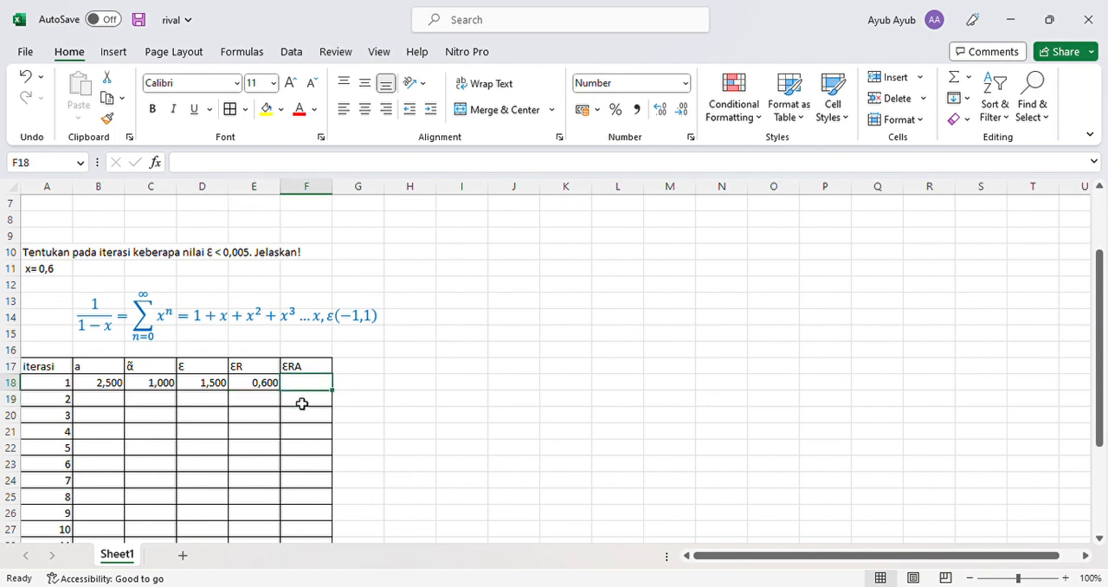
{"action": "type", "text": "="}
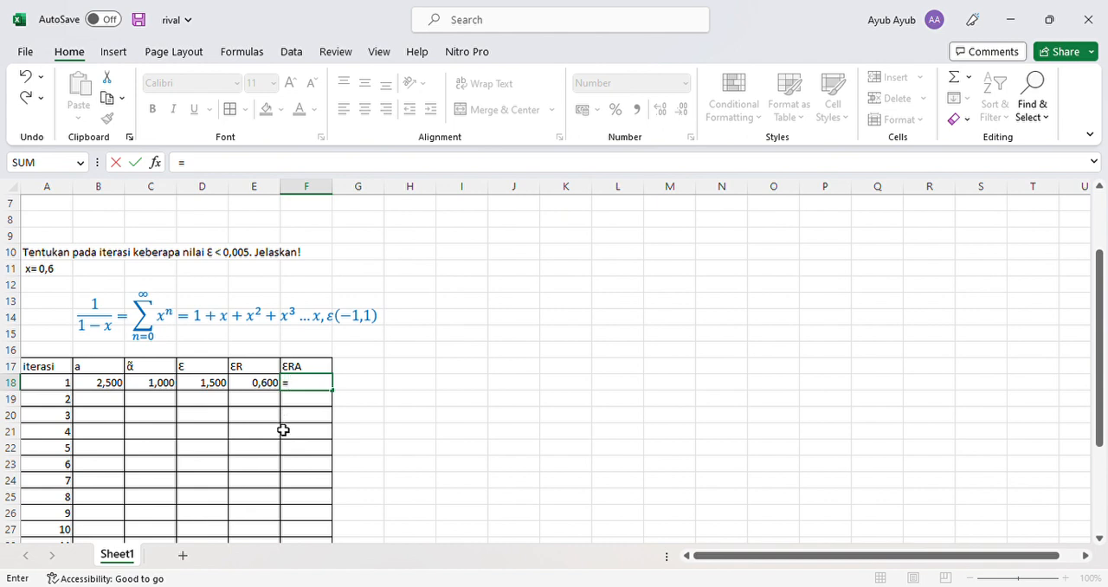
{"action": "left_click", "coordinate": [196, 384]}
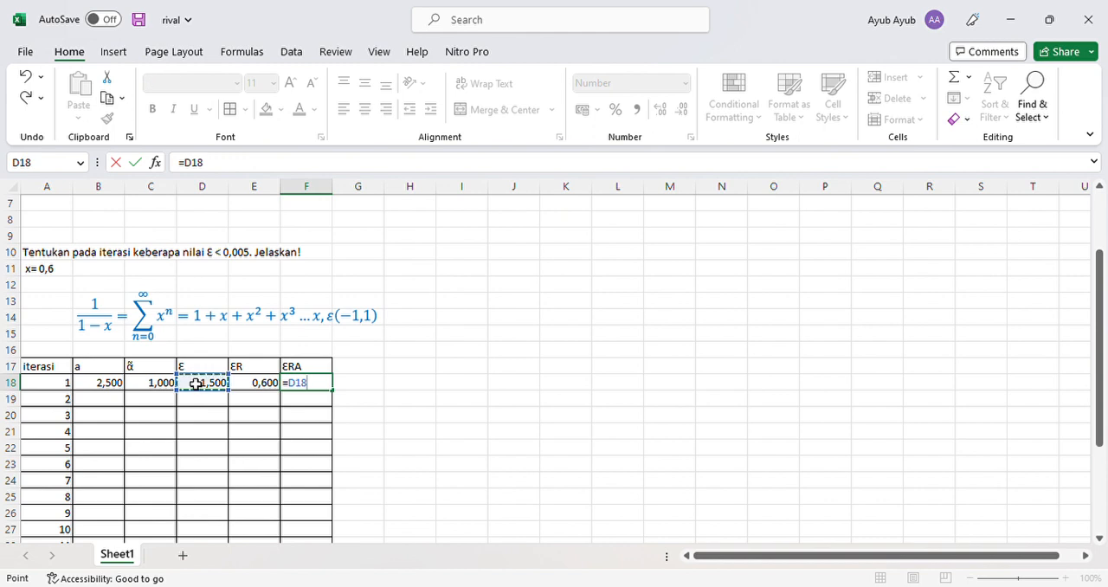
{"action": "type", "text": "/"}
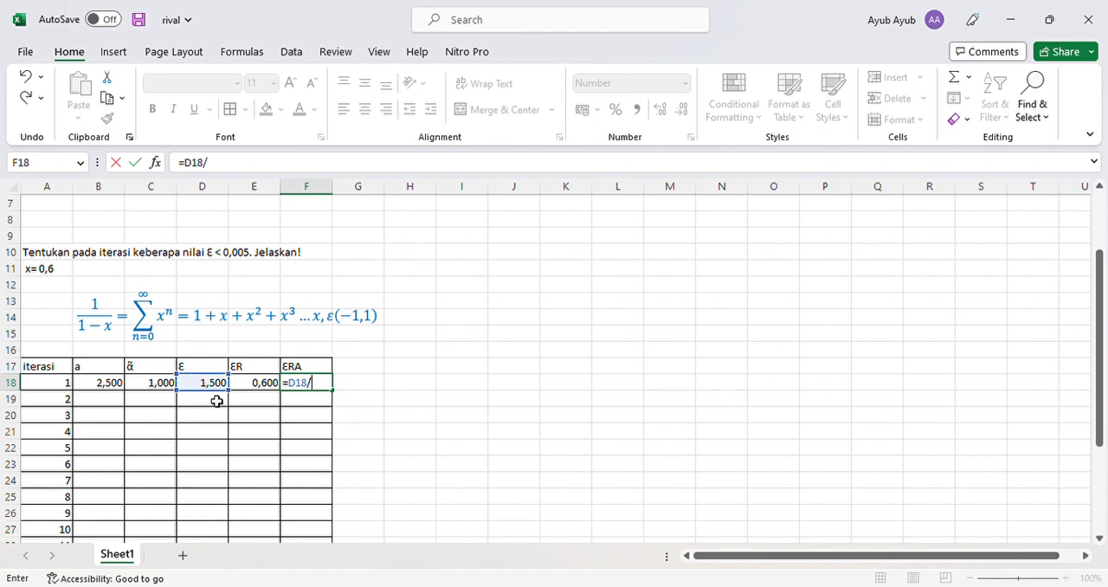
{"action": "left_click", "coordinate": [165, 389]}
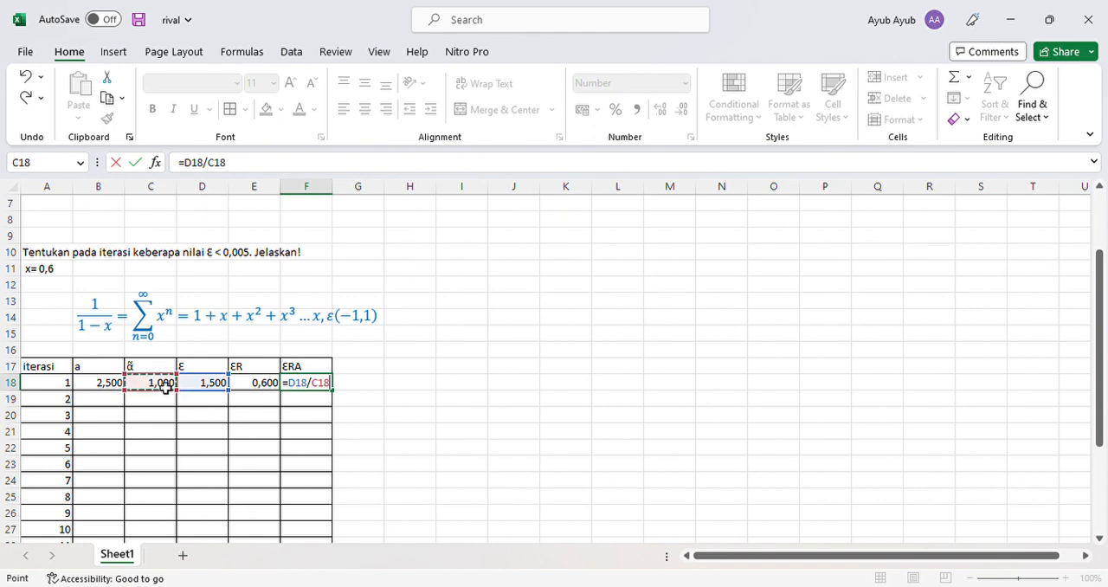
{"action": "key", "text": "Return"}
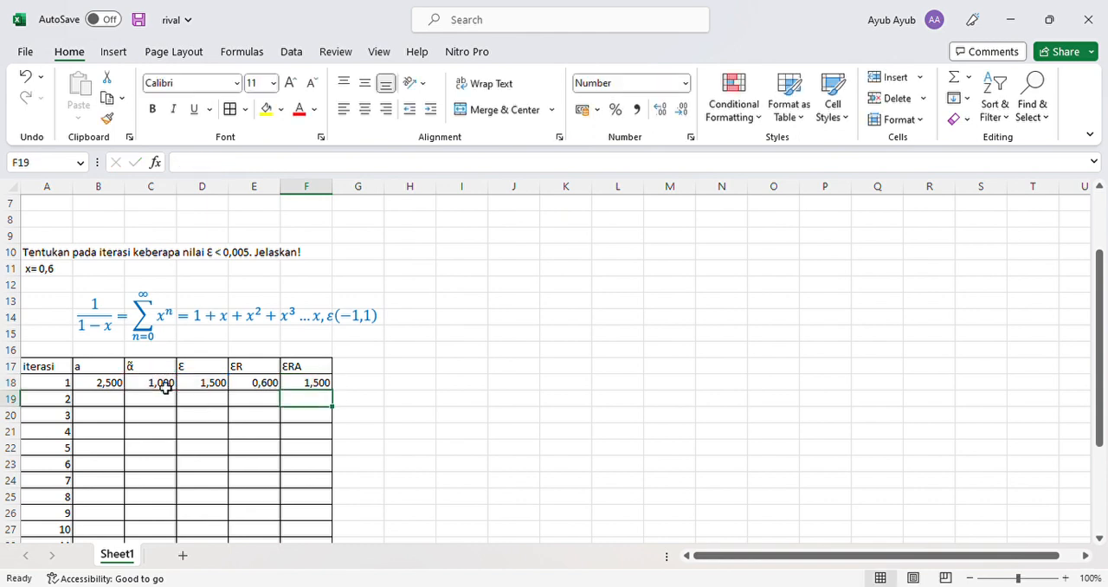
- Copy the exact value from cell B18 down column a to cell B36
{"action": "left_click", "coordinate": [98, 402]}
{"action": "scroll", "coordinate": [98, 402], "scroll_direction": "down", "scroll_amount": 1}
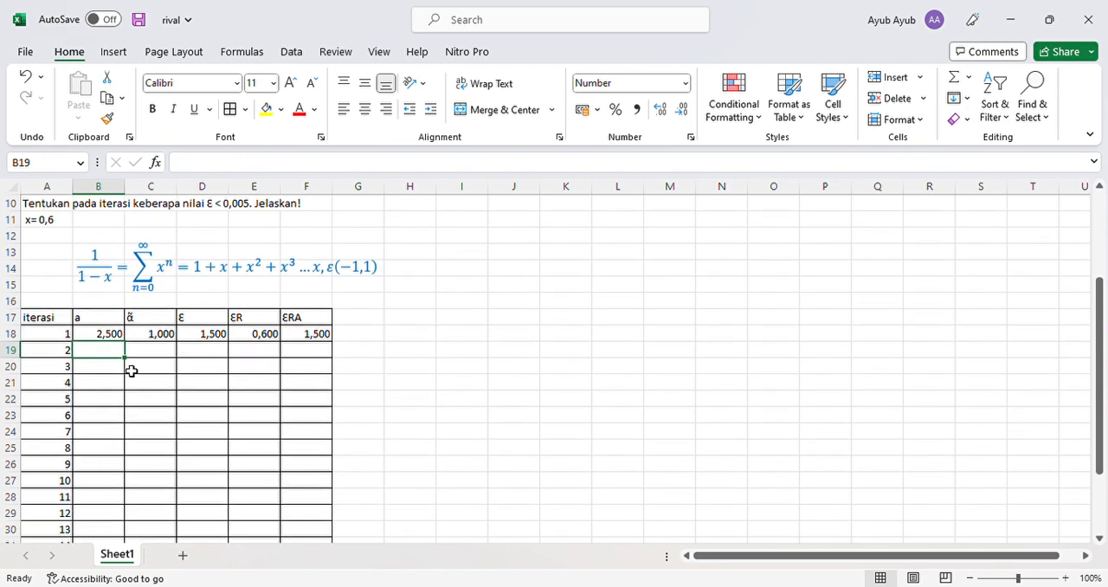
{"action": "scroll", "coordinate": [121, 351], "scroll_direction": "up", "scroll_amount": 2}
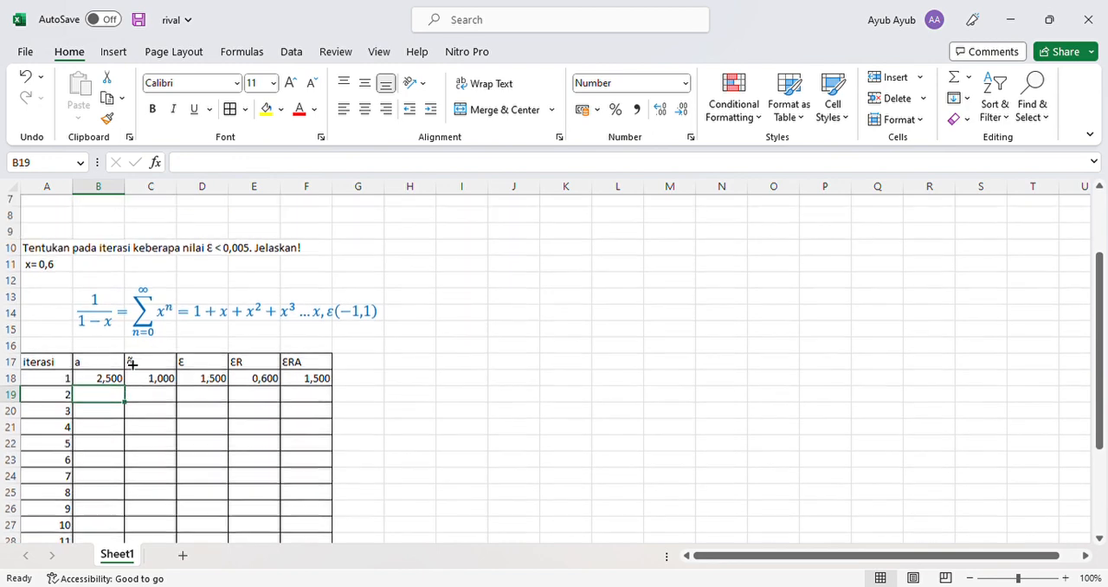
{"action": "scroll", "coordinate": [132, 376], "scroll_direction": "down", "scroll_amount": 1}
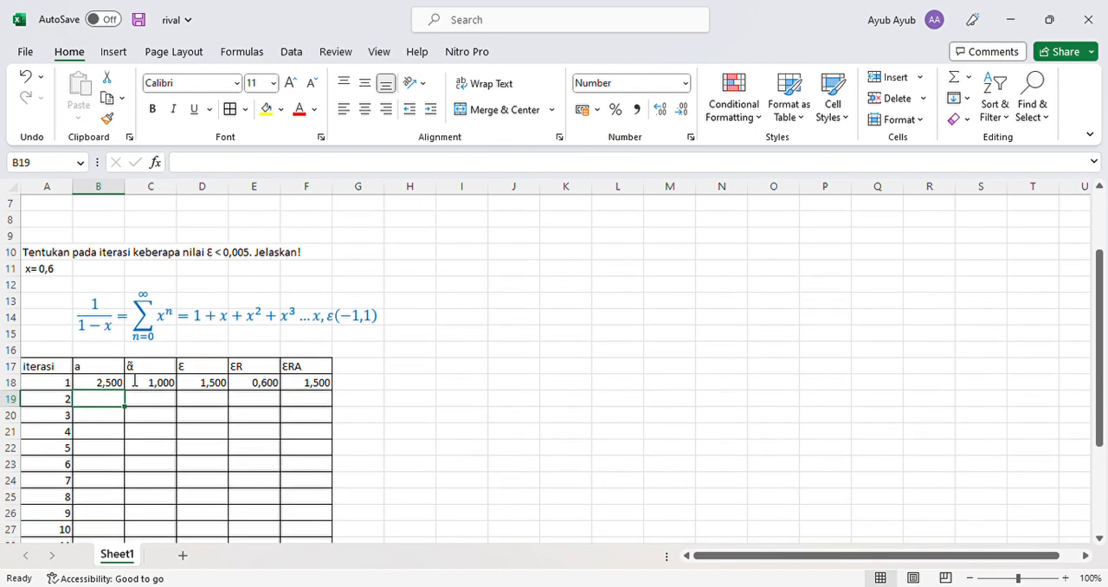
{"action": "left_click", "coordinate": [96, 388]}
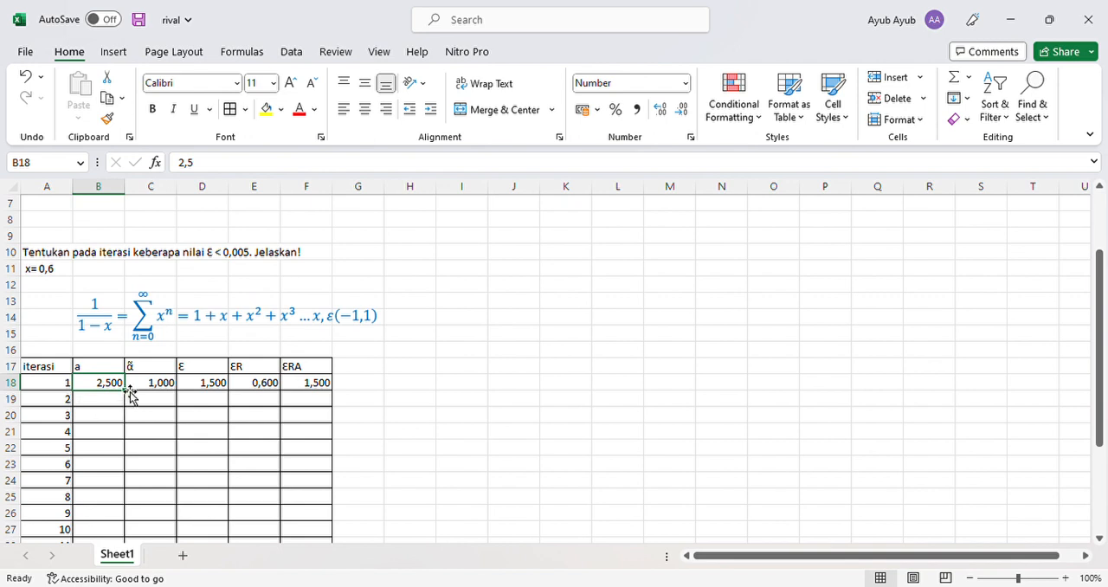
{"action": "left_click_drag", "start_coordinate": [132, 395], "coordinate": [132, 530]}
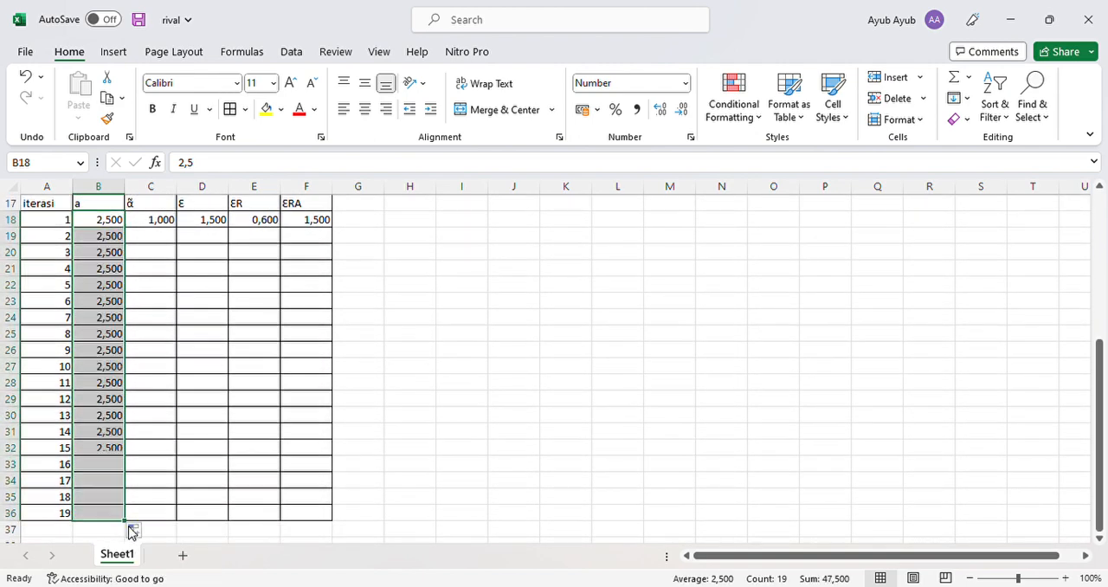
{"action": "scroll", "coordinate": [173, 434], "scroll_direction": "up", "scroll_amount": 1}
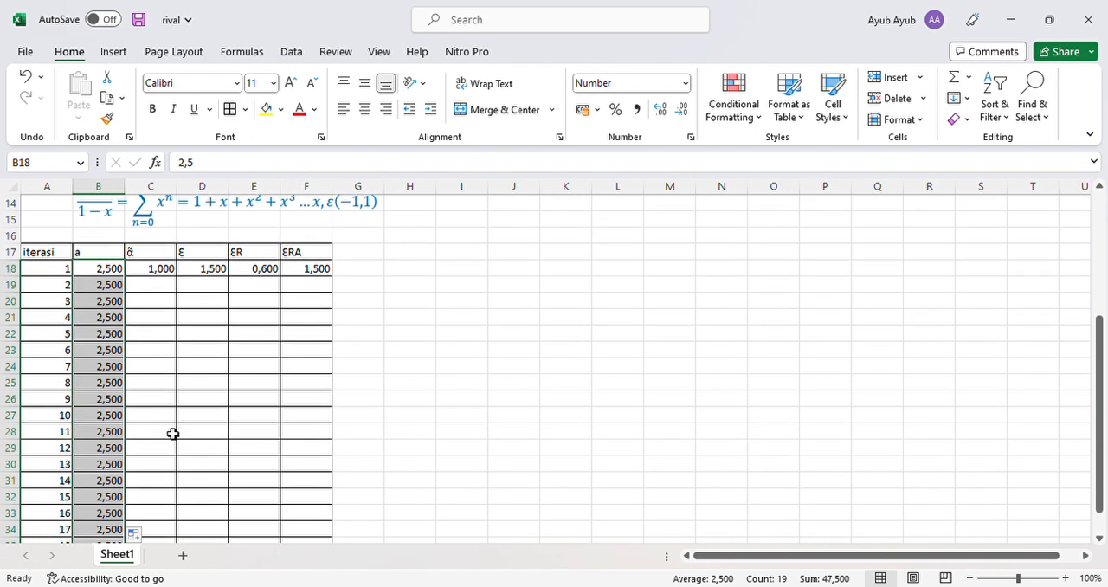
{"action": "left_click", "coordinate": [150, 291]}
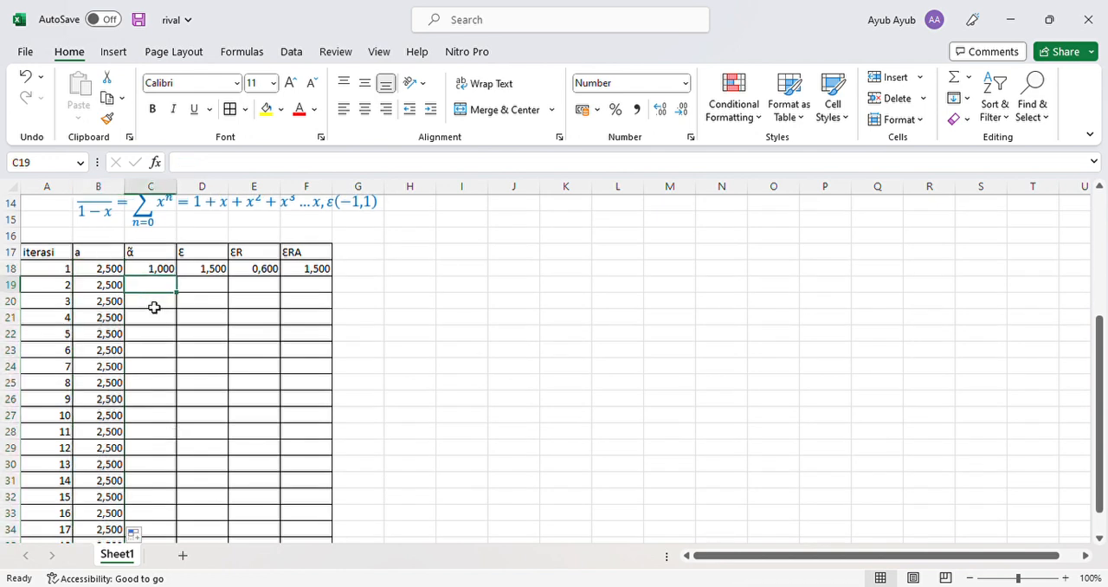
{"action": "scroll", "coordinate": [164, 251], "scroll_direction": "up", "scroll_amount": 1}
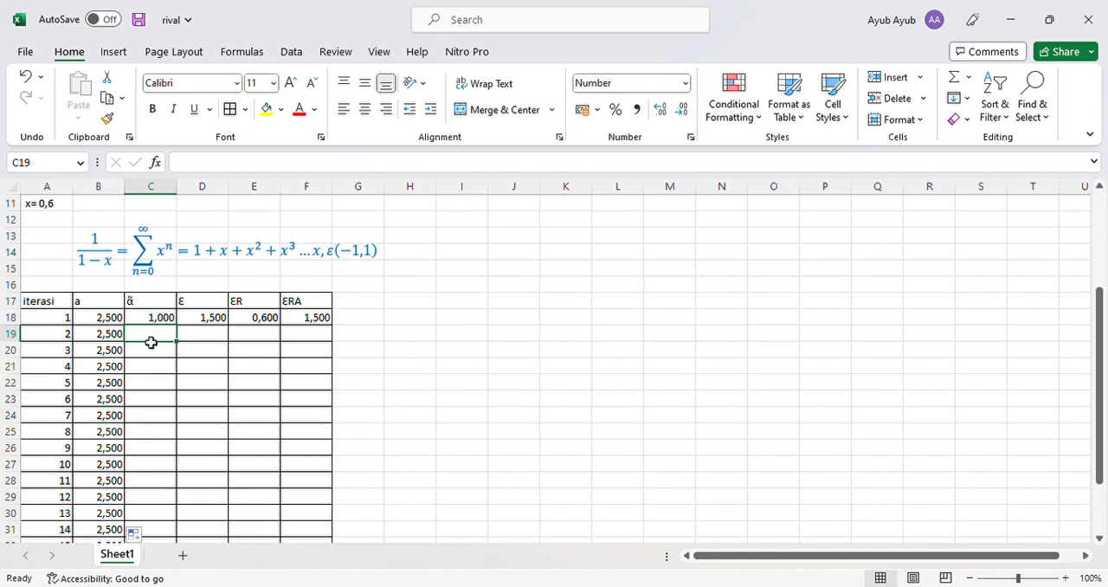
{"action": "type", "text": "="}
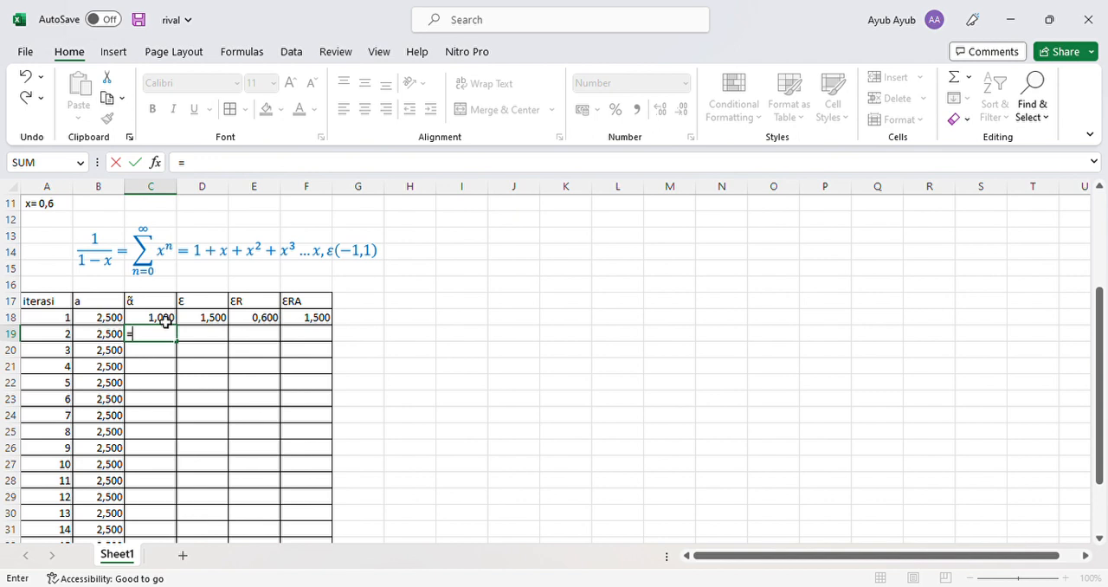
{"action": "left_click", "coordinate": [164, 321]}
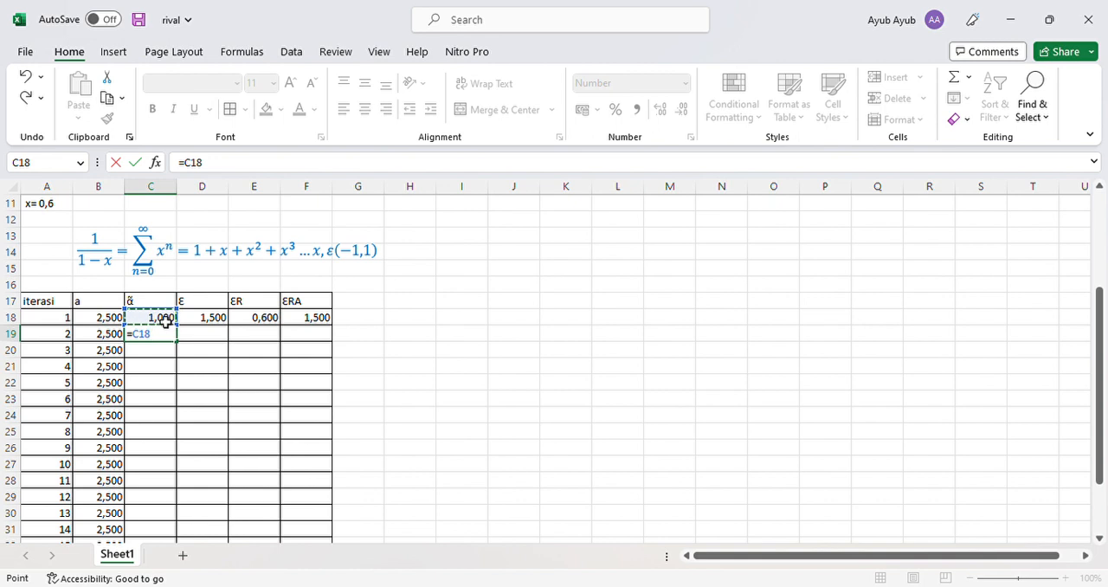
{"action": "key", "text": "Return"}
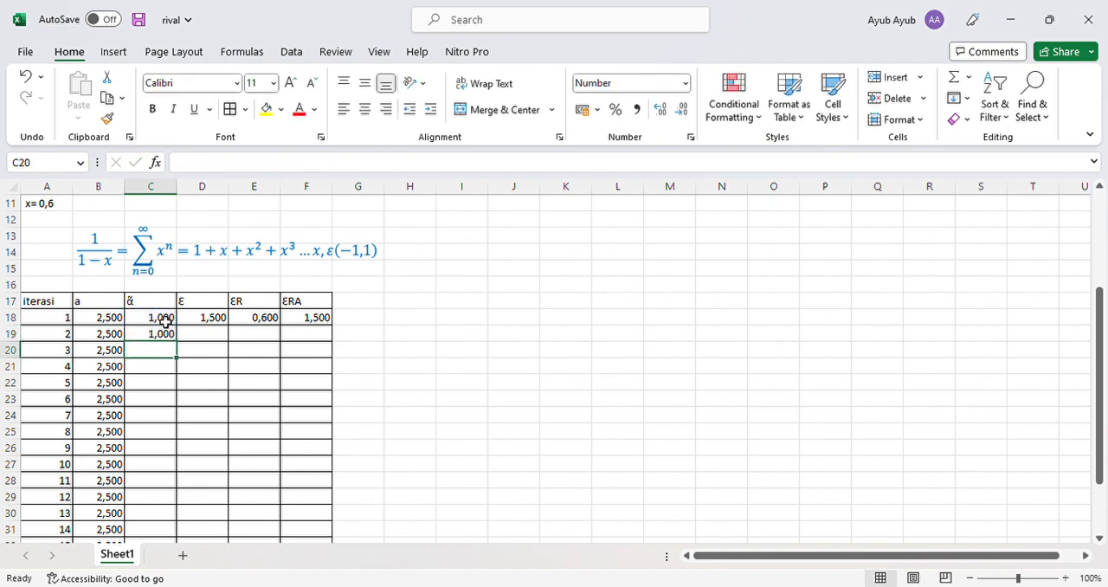
- Replace the content of cell C19 with the formula =C18+(0,6) for the iteration 2 approximation
{"action": "left_click", "coordinate": [171, 338]}
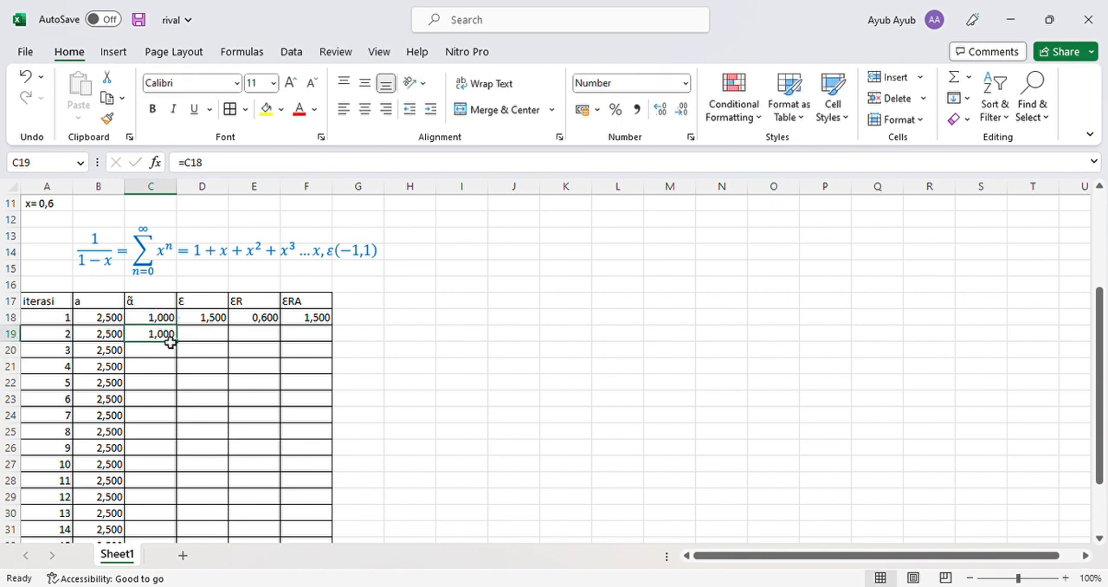
{"action": "key", "text": "BackSpace"}
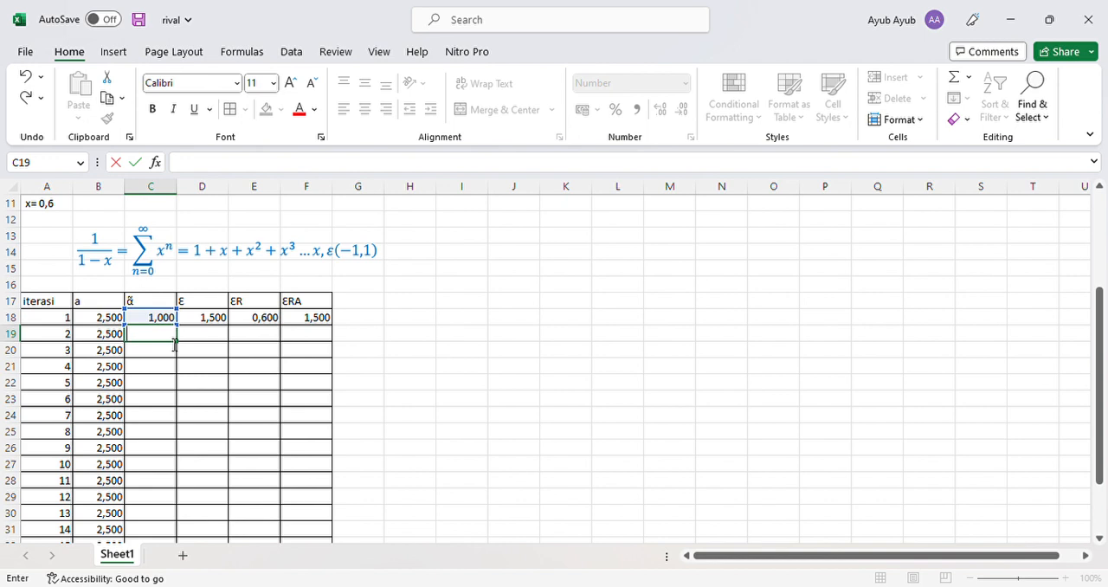
{"action": "type", "text": "="}
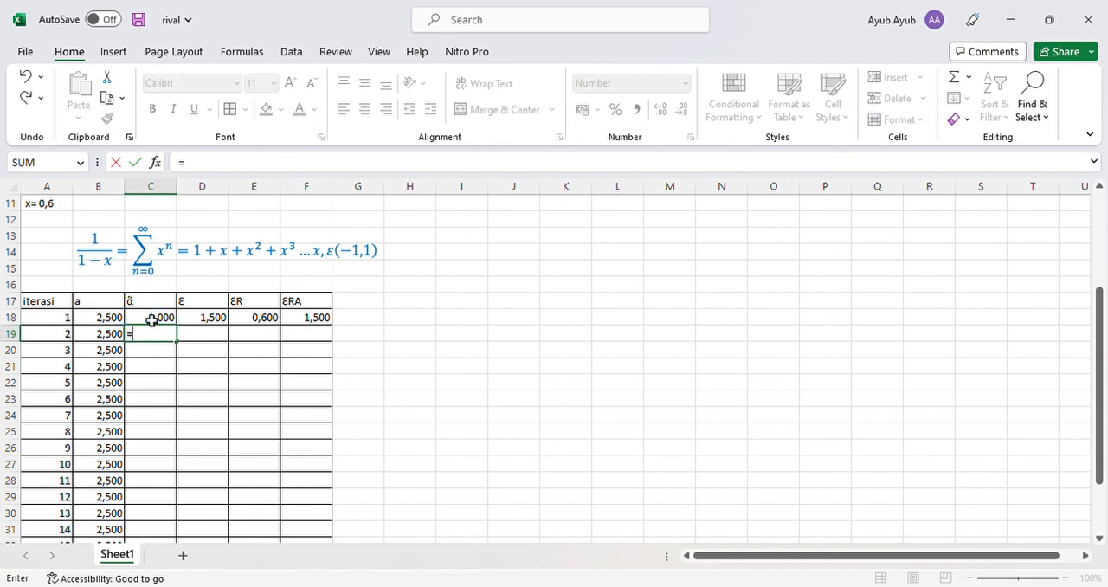
{"action": "left_click", "coordinate": [164, 323]}
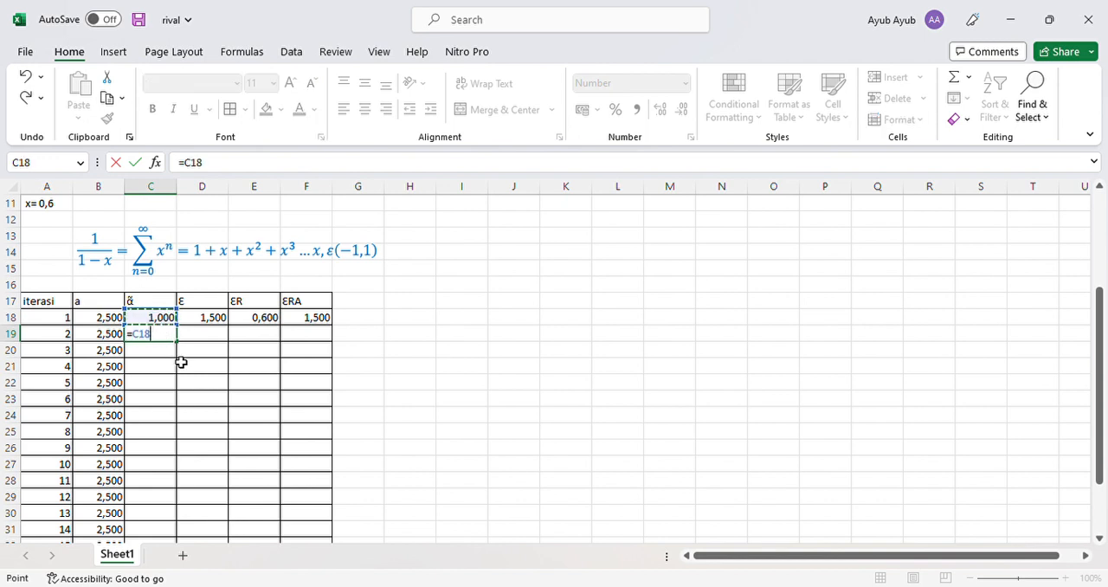
{"action": "type", "text": "+(0,6"}
{"action": "key", "text": "Return"}
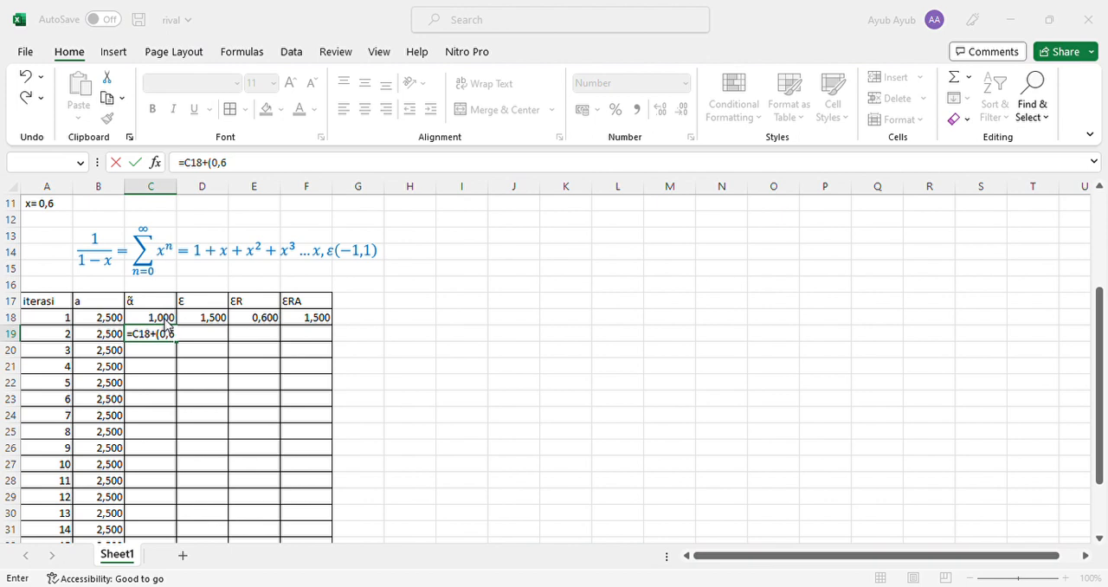
{"action": "key", "text": "Return"}
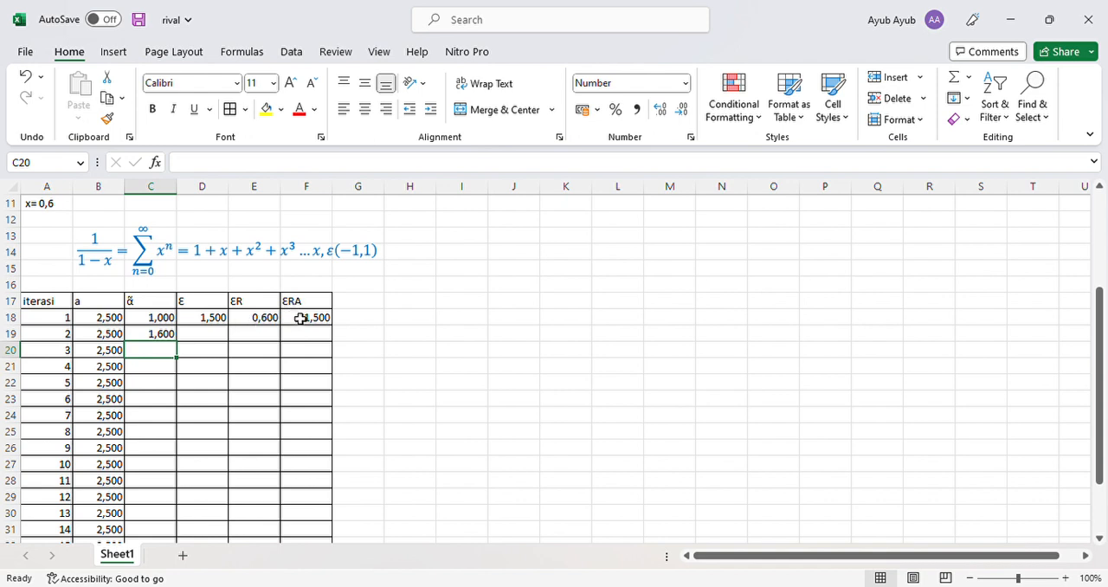
- Copy the three error formulas from D18:F18 down one row to iteration 2
{"action": "left_click", "coordinate": [200, 319]}
{"action": "left_click_drag", "start_coordinate": [236, 322], "coordinate": [292, 324]}
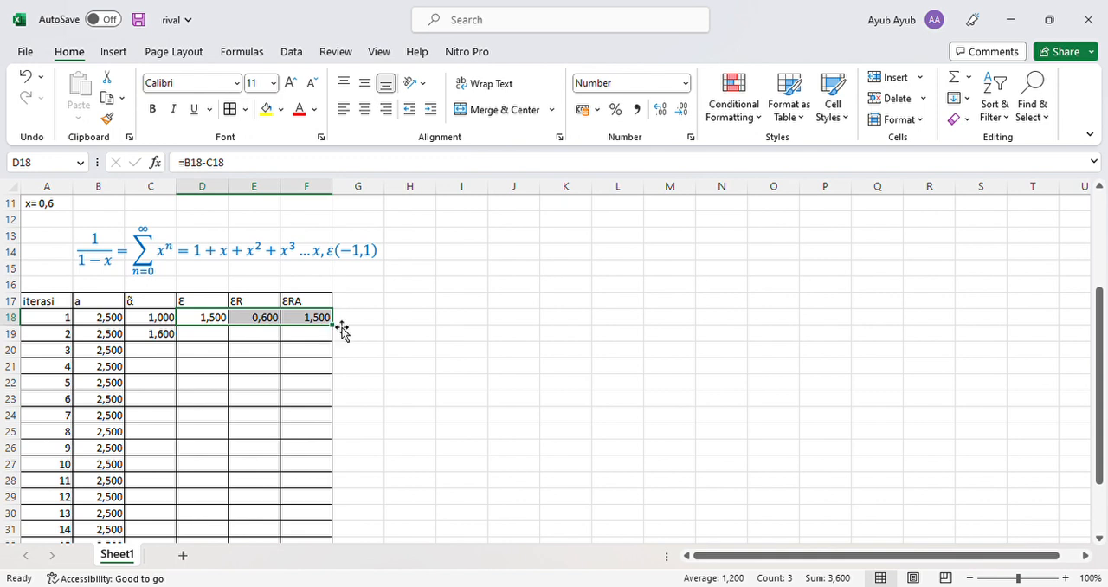
{"action": "left_click_drag", "start_coordinate": [337, 326], "coordinate": [338, 350]}
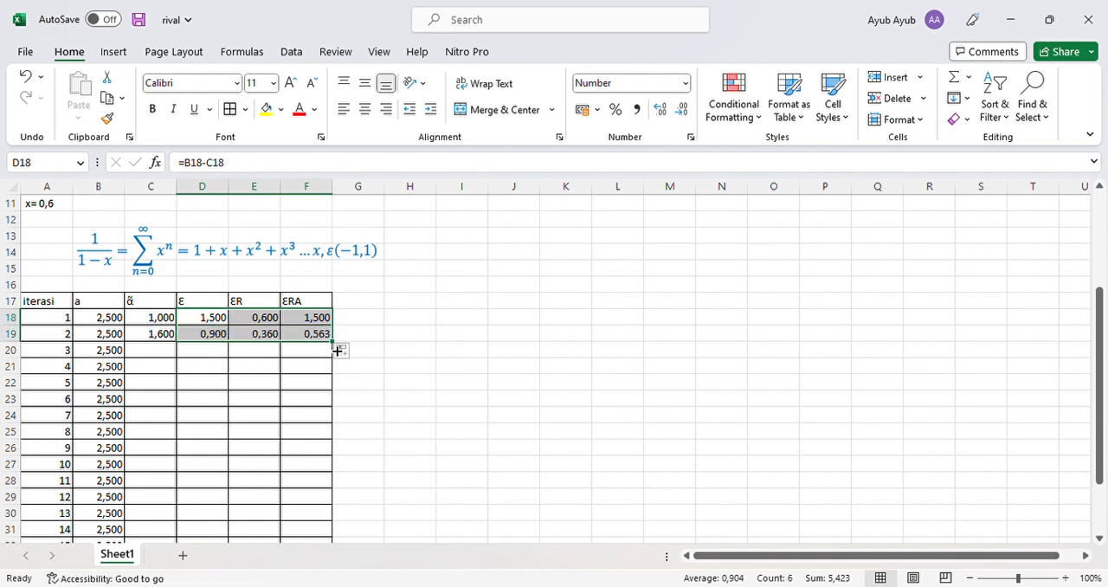
- Calculate the approximation of iteration 3 in cell C20 with the formula =C19+(0,6)^A19
{"action": "left_click", "coordinate": [155, 354]}
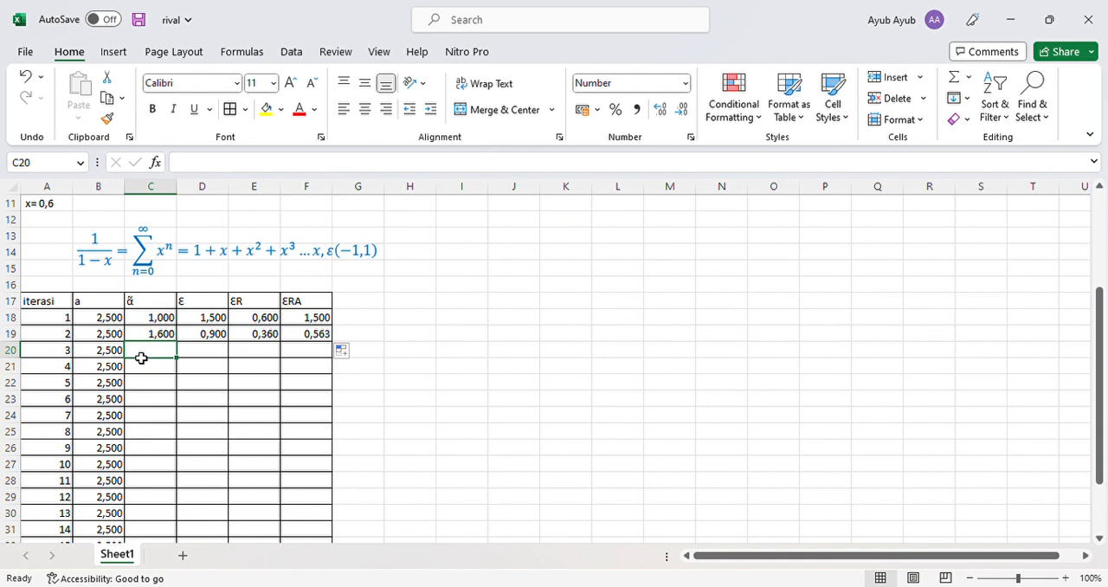
{"action": "type", "text": "="}
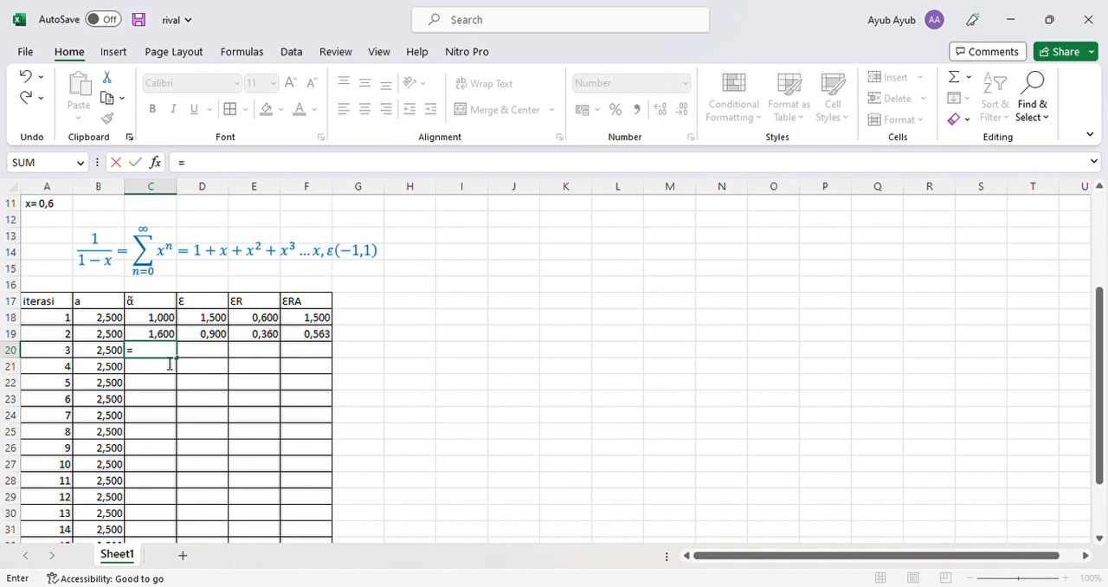
{"action": "left_click", "coordinate": [170, 336]}
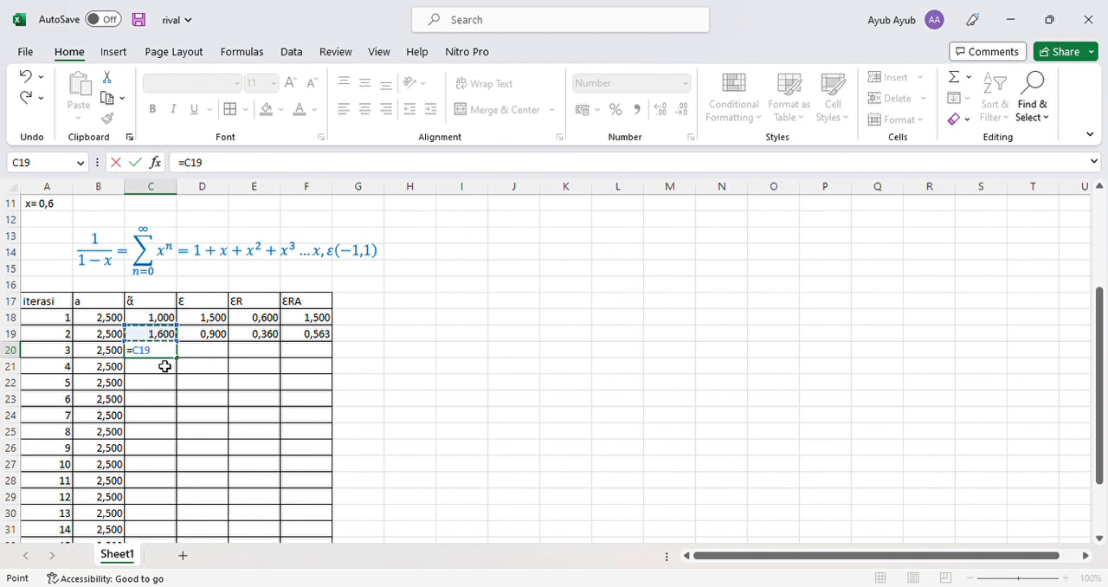
{"action": "type", "text": "+(0,6"}
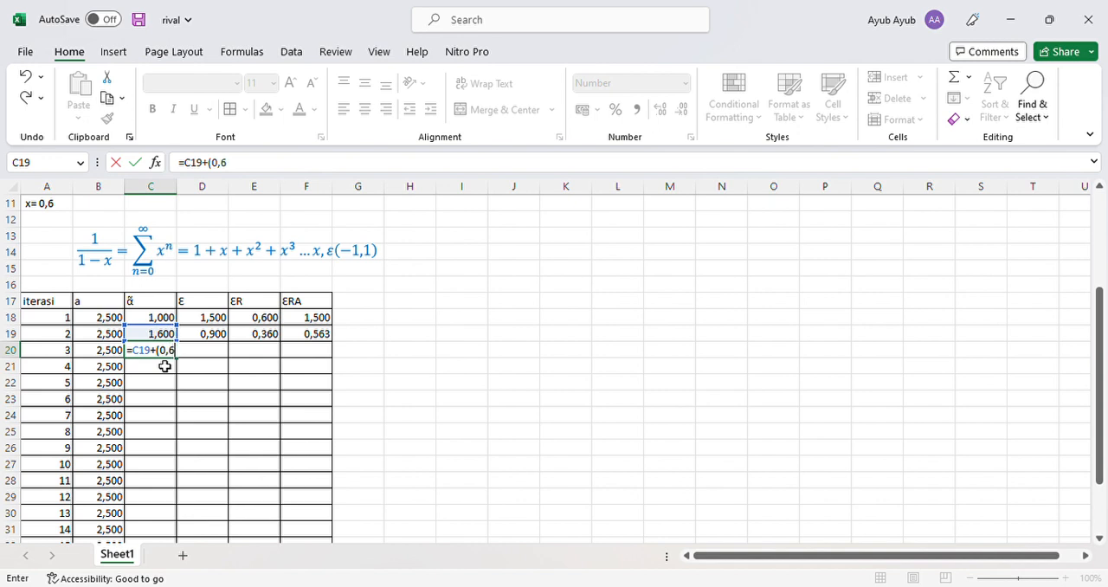
{"action": "type", "text": ")"}
{"action": "type", "text": "^"}
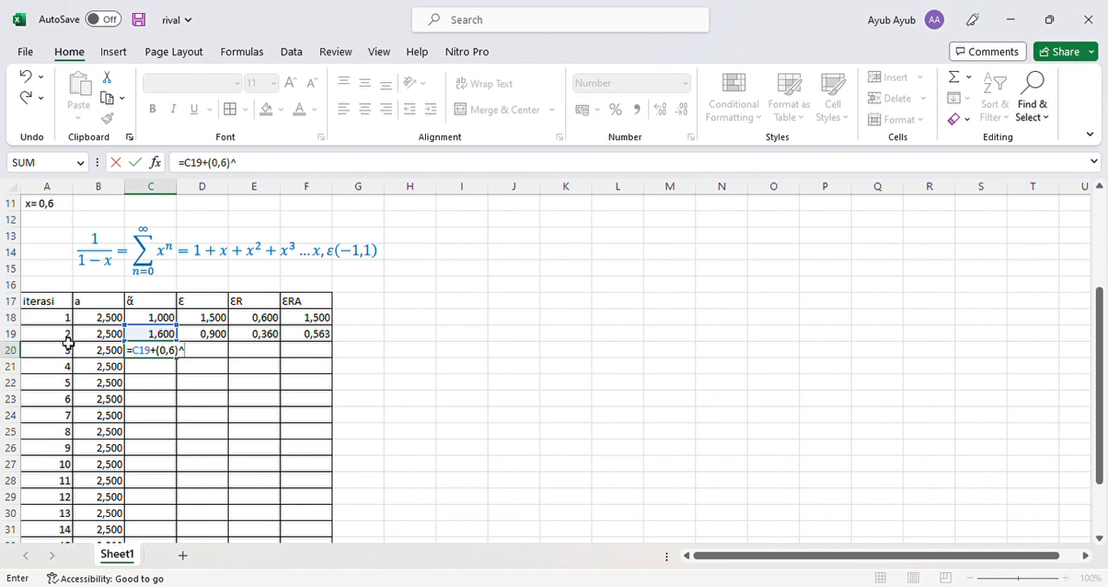
{"action": "left_click", "coordinate": [67, 338]}
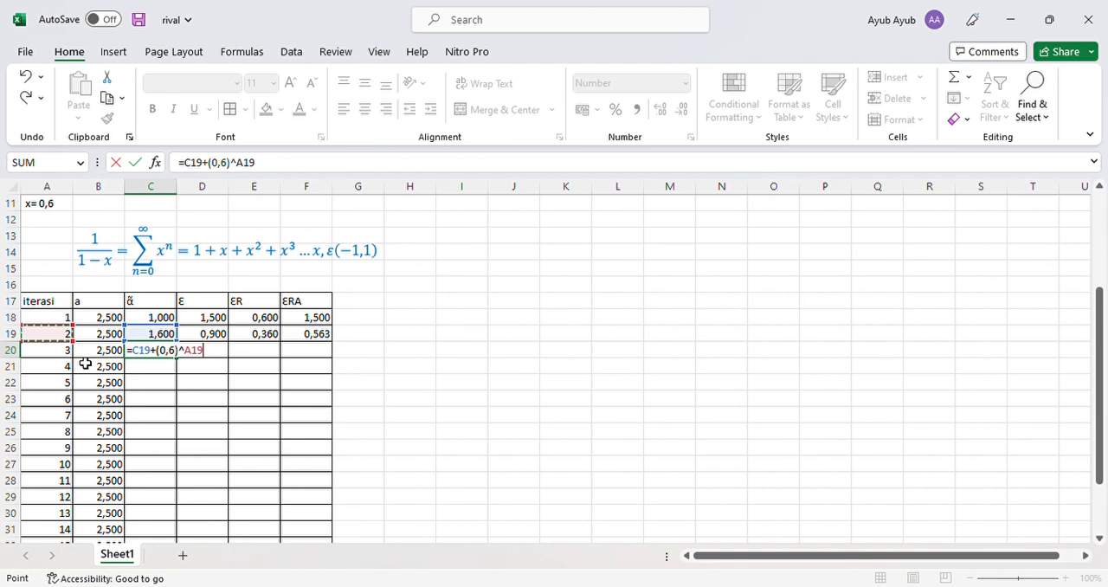
{"action": "key", "text": "Return"}
- Copy the error formulas from D19:F19 down one row to iteration 3
{"action": "scroll", "coordinate": [85, 364], "scroll_direction": "up", "scroll_amount": 1}
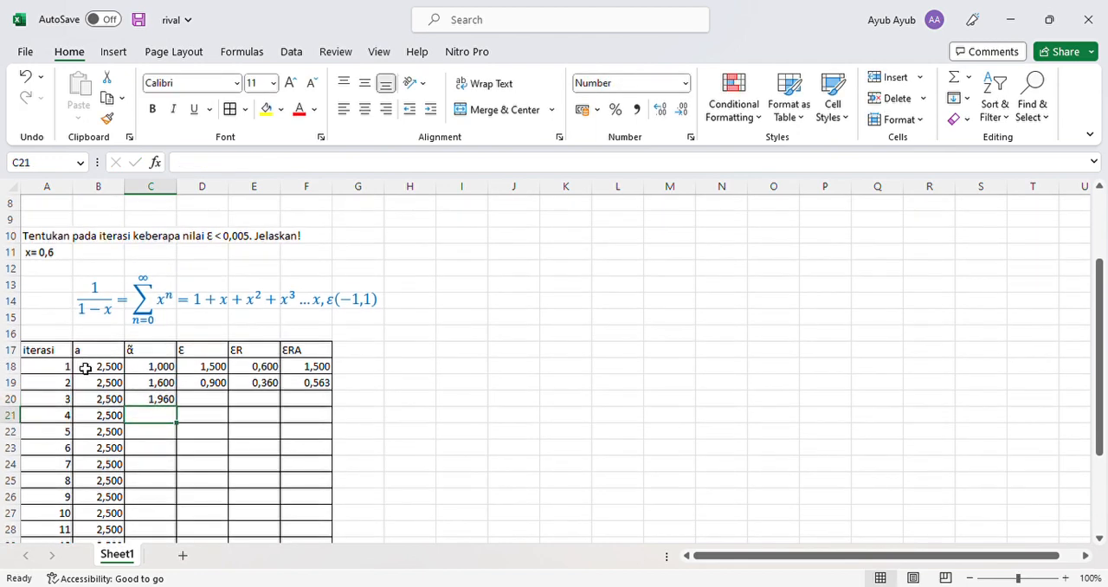
{"action": "scroll", "coordinate": [196, 383], "scroll_direction": "down", "scroll_amount": 1}
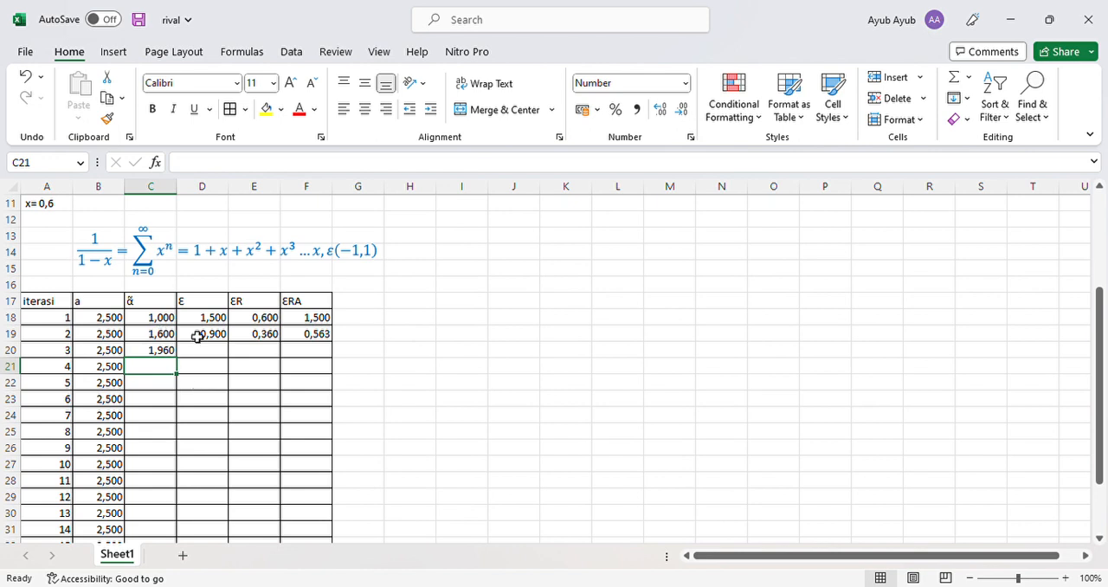
{"action": "left_click_drag", "start_coordinate": [197, 337], "coordinate": [309, 340]}
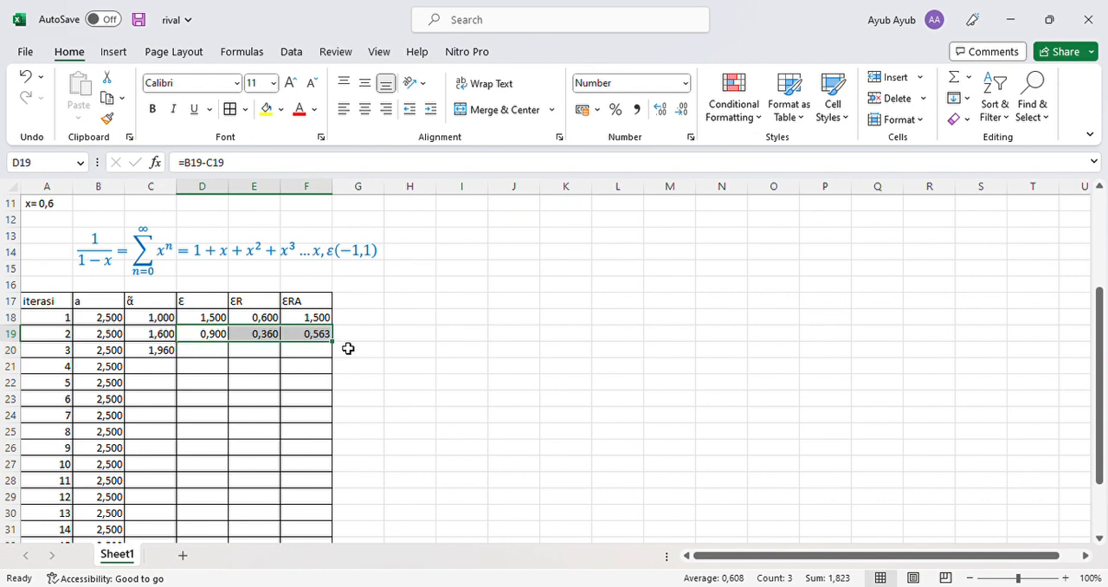
{"action": "left_click_drag", "start_coordinate": [339, 355], "coordinate": [339, 364]}
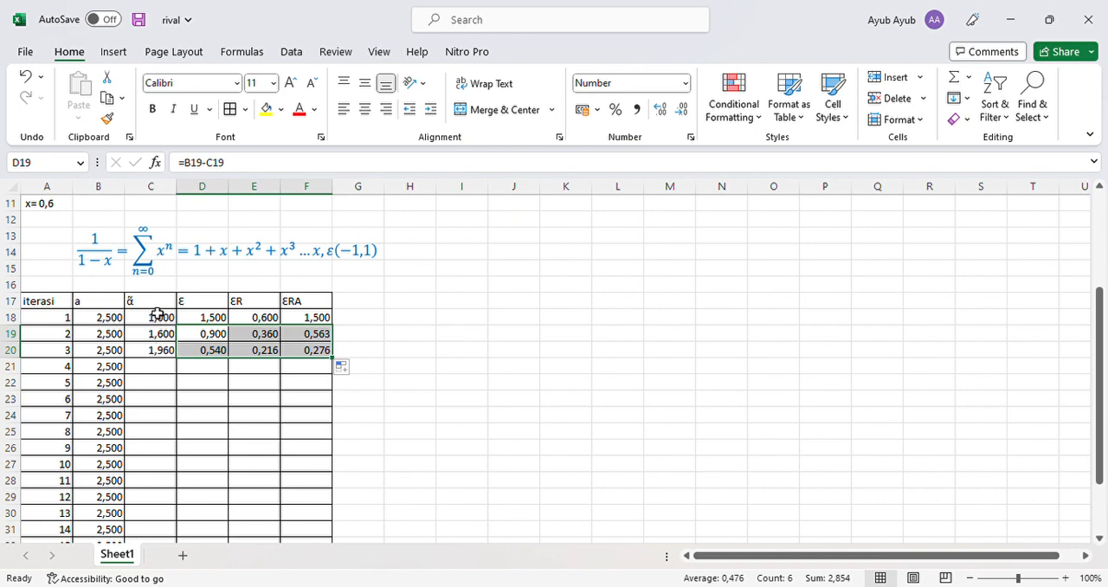
- Copy the approximation formula from cell C20 down the column to cell C35, iteration 18
{"action": "scroll", "coordinate": [87, 366], "scroll_direction": "down", "scroll_amount": 2}
{"action": "scroll", "coordinate": [87, 366], "scroll_direction": "up", "scroll_amount": 1}
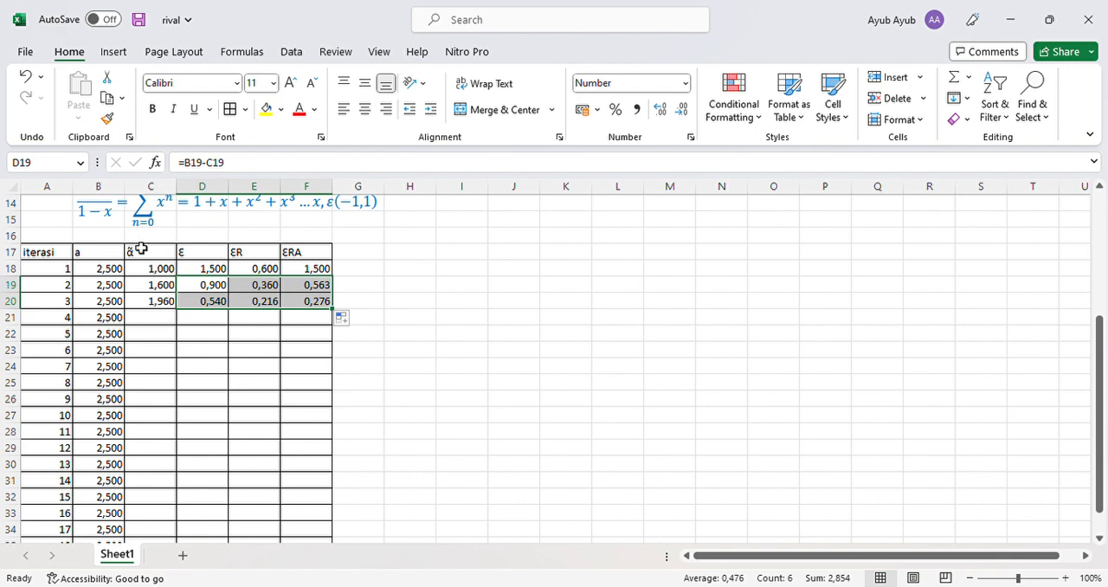
{"action": "left_click", "coordinate": [167, 304]}
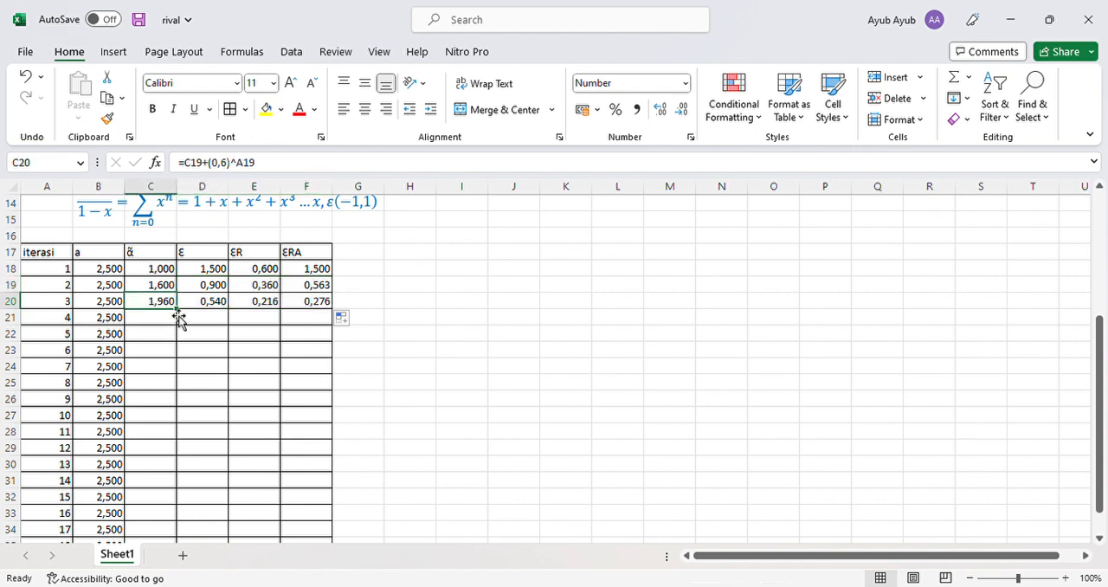
{"action": "left_click_drag", "start_coordinate": [177, 309], "coordinate": [184, 511]}
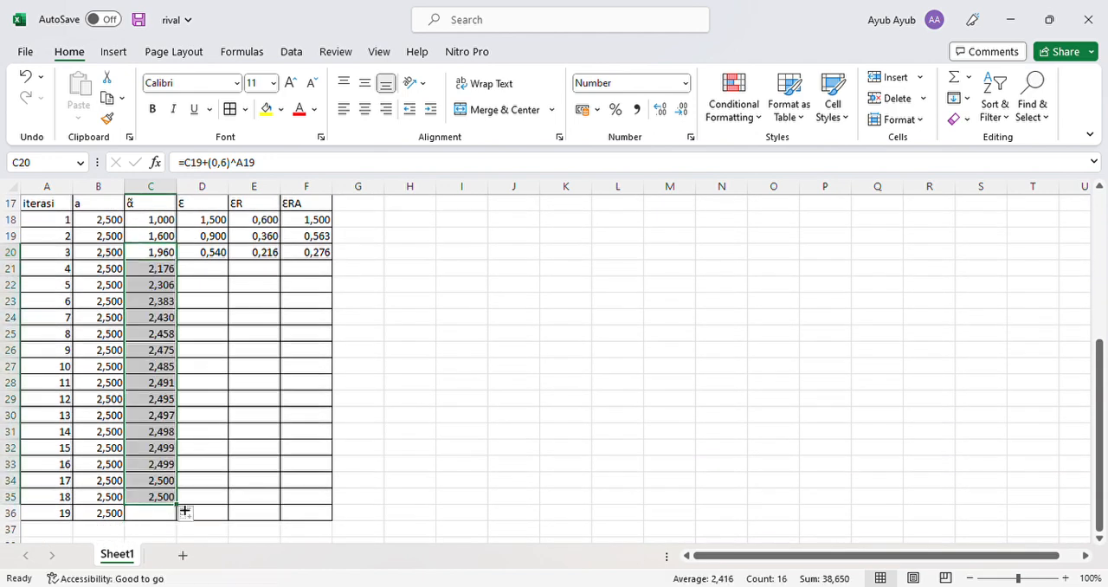
- Copy the error formulas from D20:F20 down to row 35, iteration 18
{"action": "left_click", "coordinate": [197, 303]}
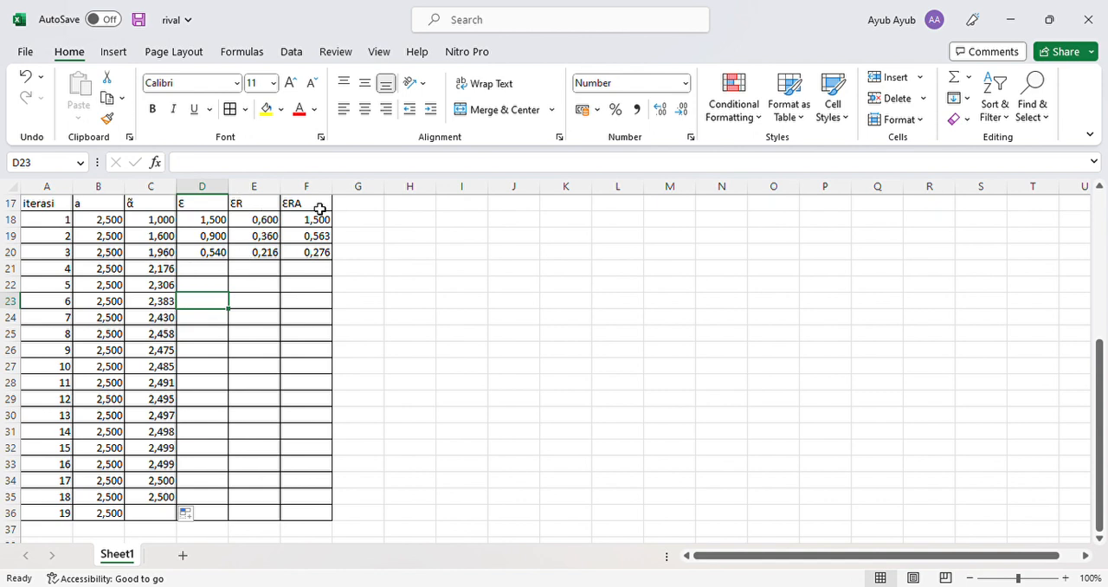
{"action": "left_click", "coordinate": [210, 257]}
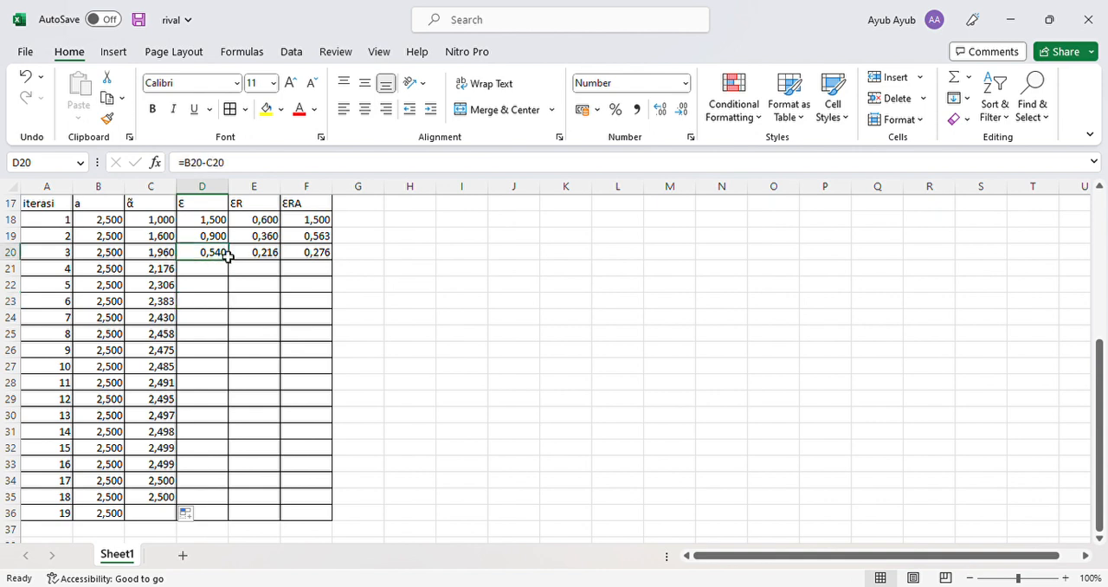
{"action": "left_click_drag", "start_coordinate": [228, 257], "coordinate": [304, 254]}
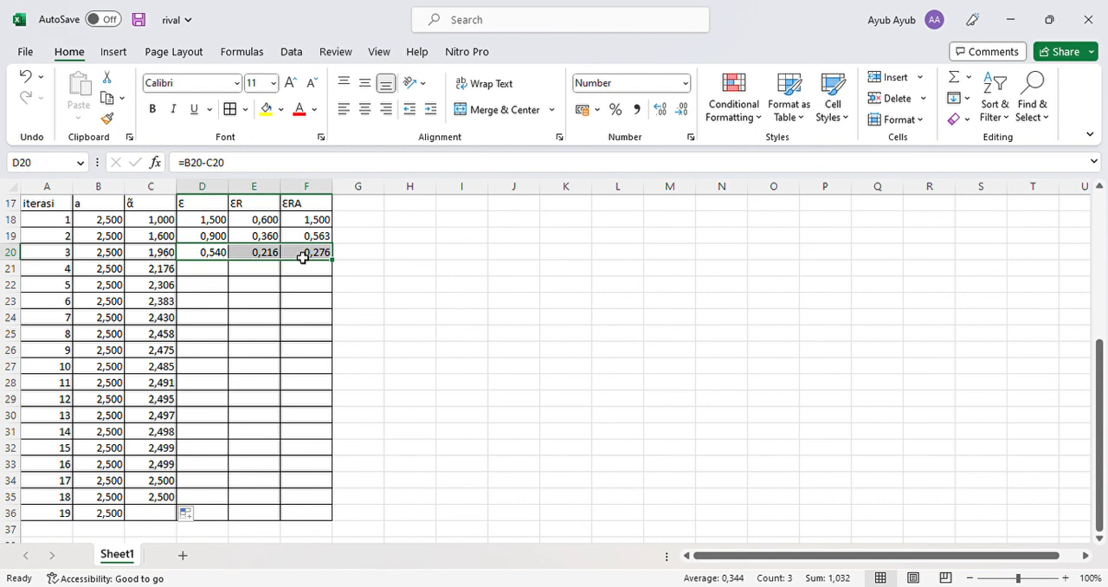
{"action": "left_click_drag", "start_coordinate": [331, 259], "coordinate": [339, 509]}
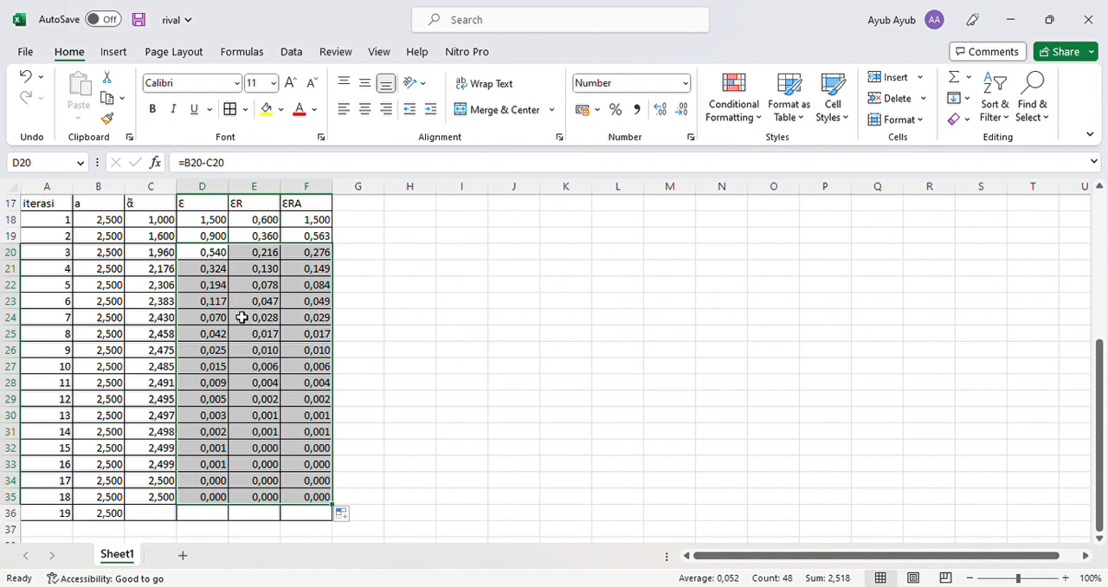
{"action": "left_click", "coordinate": [423, 320]}
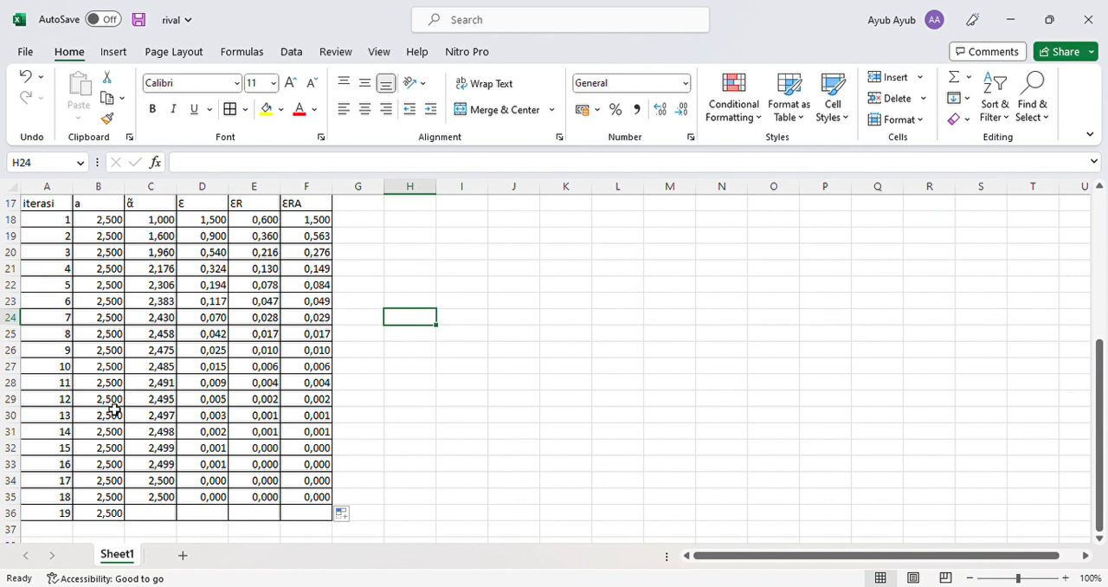
- Mark the row of iteration 11, A28:F28, with a blue font colour
{"action": "left_click", "coordinate": [54, 387]}
{"action": "left_click_drag", "start_coordinate": [53, 387], "coordinate": [317, 389]}
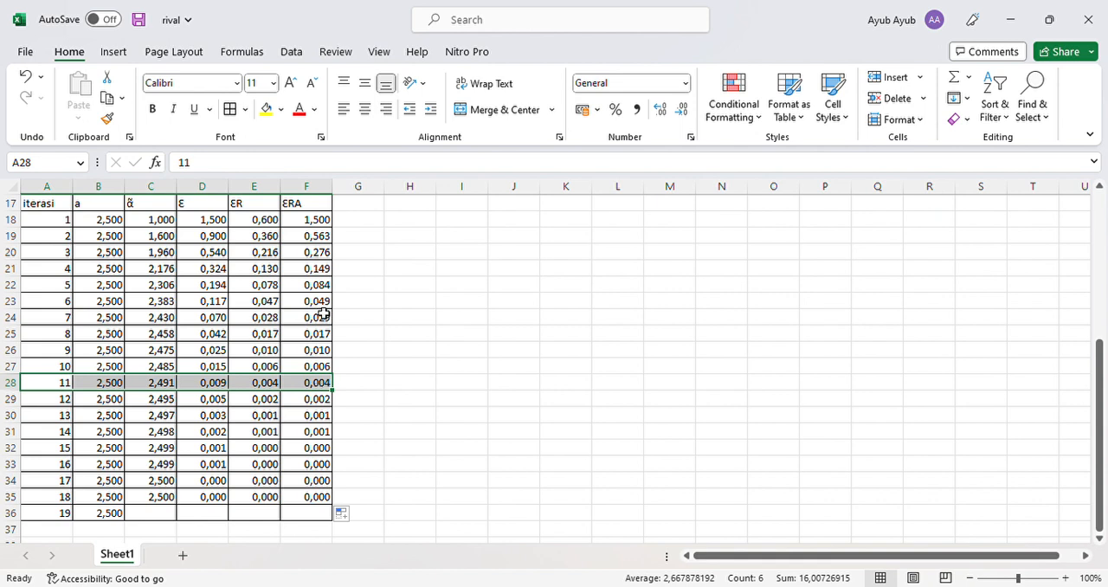
{"action": "left_click", "coordinate": [316, 110]}
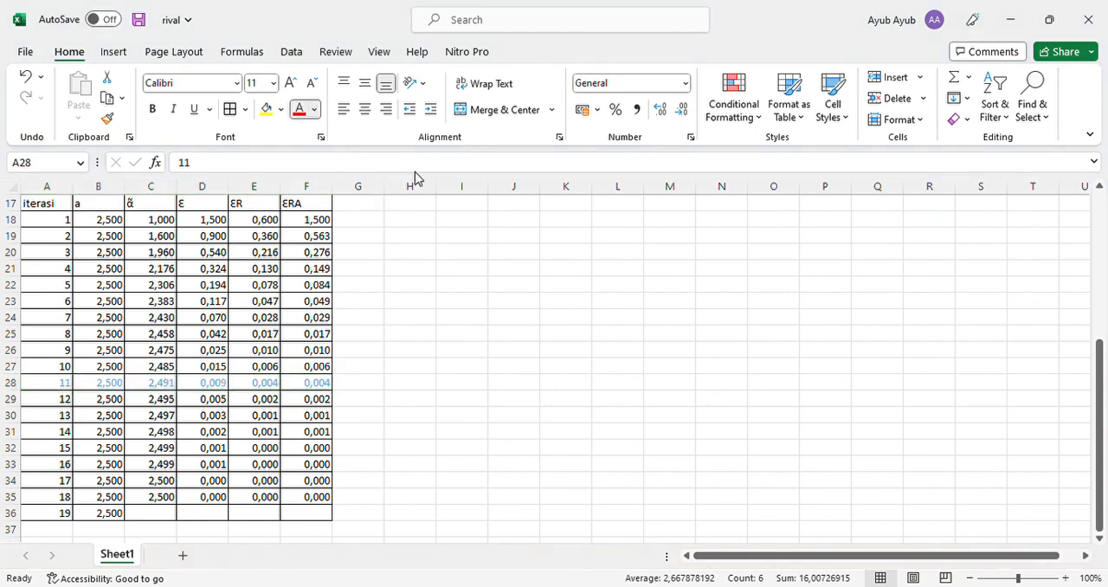
{"action": "key", "text": "Escape"}
{"action": "left_click", "coordinate": [411, 232]}
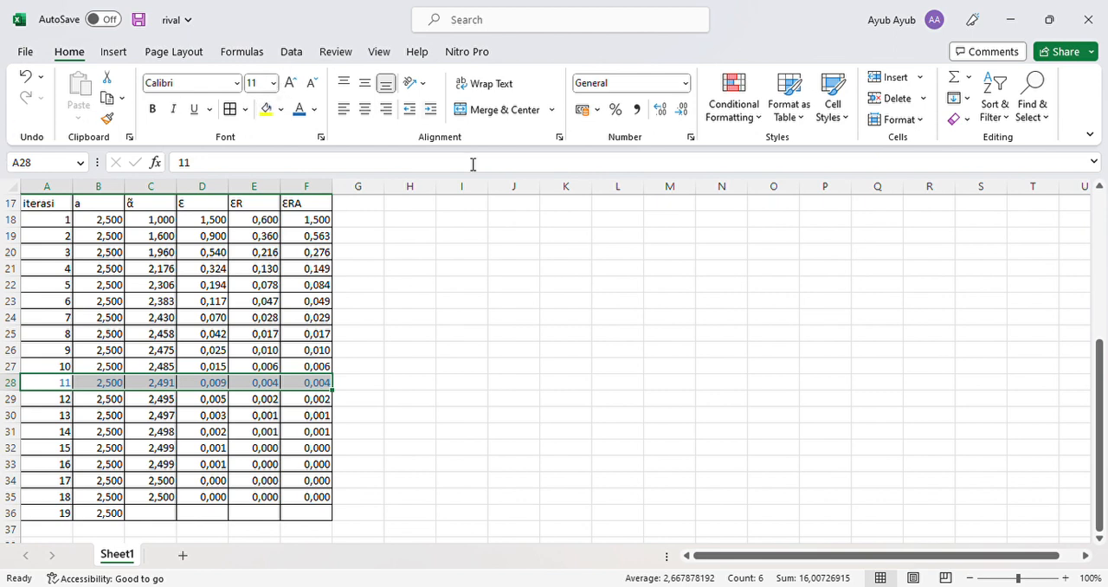
{"action": "left_click", "coordinate": [372, 320]}
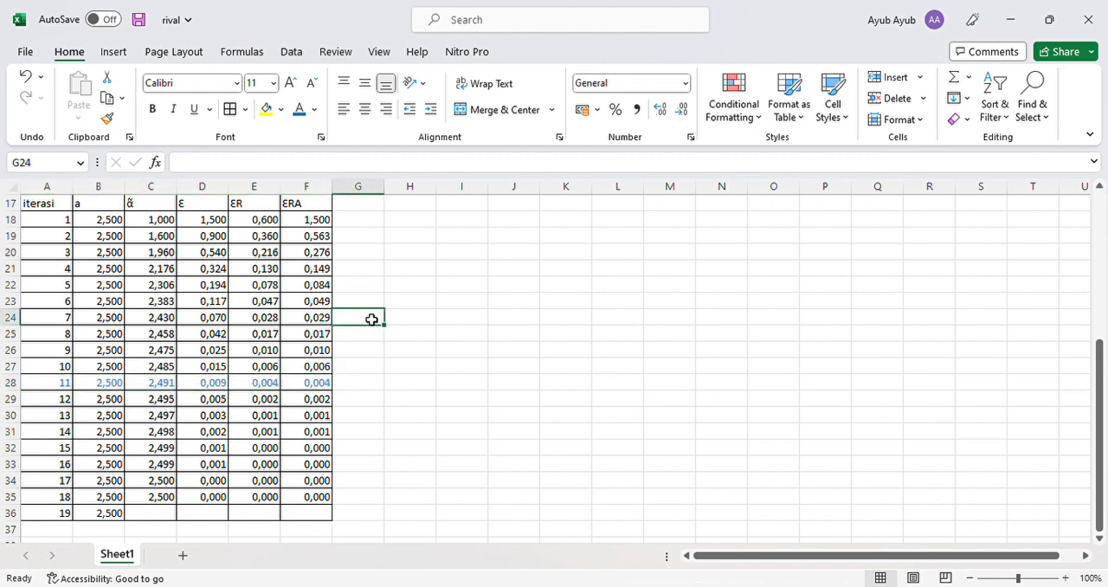
- Begin the conclusion in cell H24, beside the iteration table, with the text "jadi,nilai"
{"action": "left_click", "coordinate": [421, 317]}
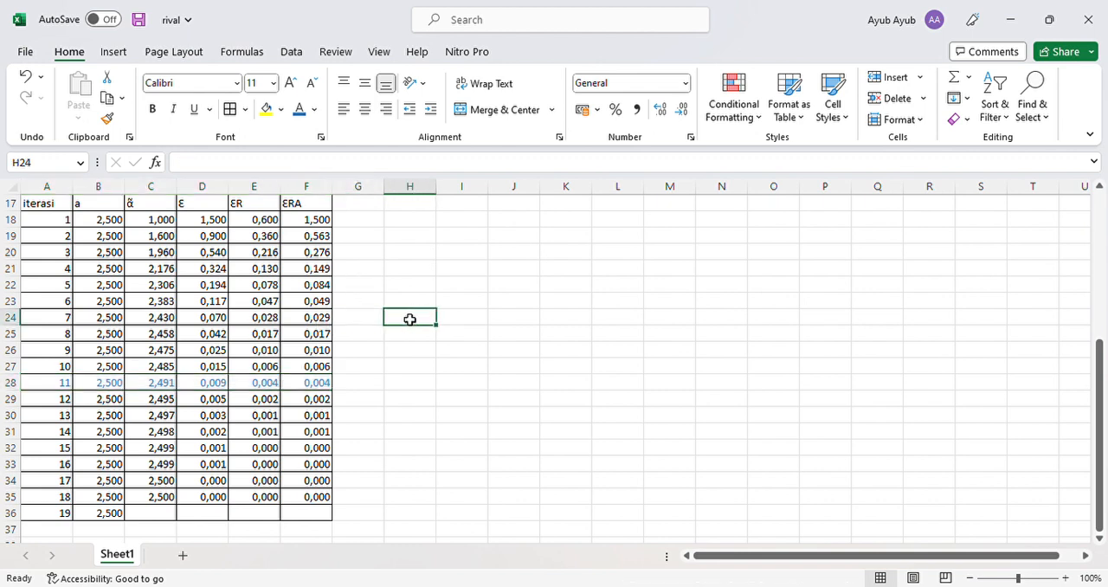
{"action": "type", "text": "jadi"}
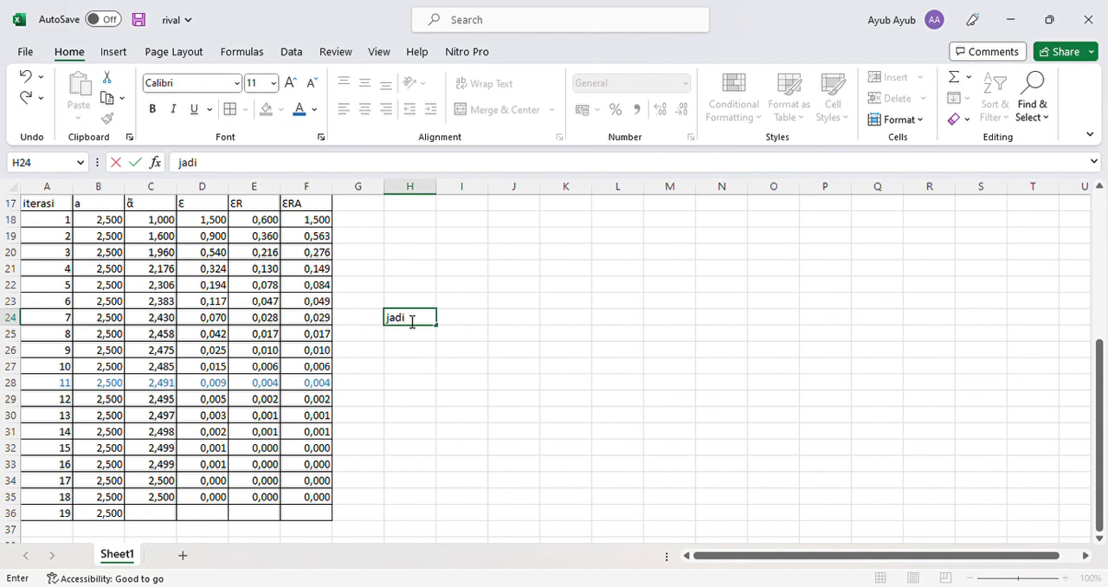
{"action": "type", "text": "'"}
{"action": "key", "text": "BackSpace"}
{"action": "type", "text": ","}
{"action": "scroll", "coordinate": [502, 399], "scroll_direction": "up", "scroll_amount": 5}
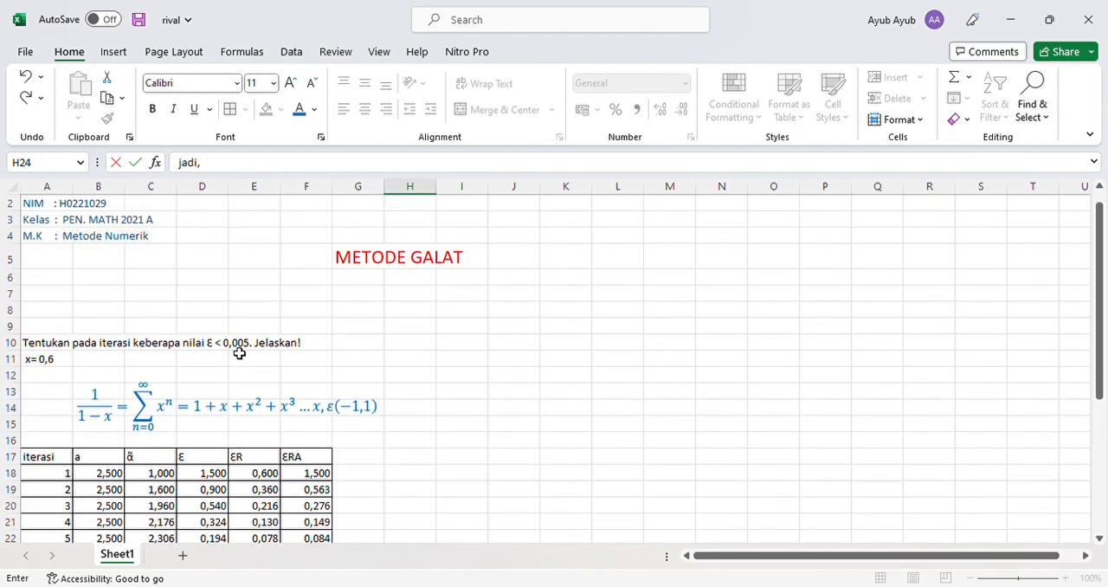
{"action": "scroll", "coordinate": [201, 323], "scroll_direction": "down", "scroll_amount": 1}
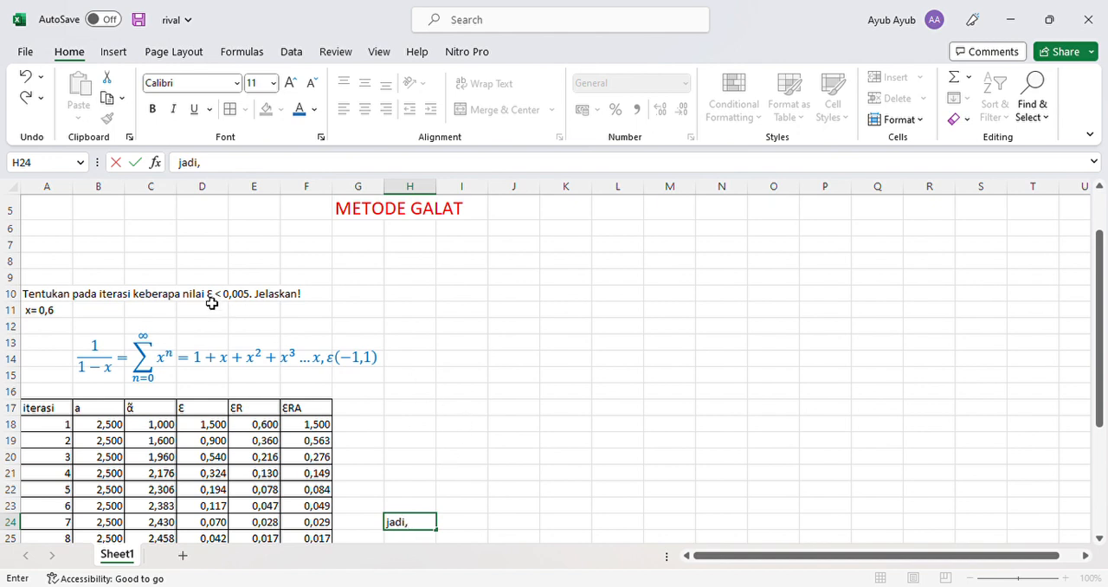
{"action": "type", "text": "nilai"}
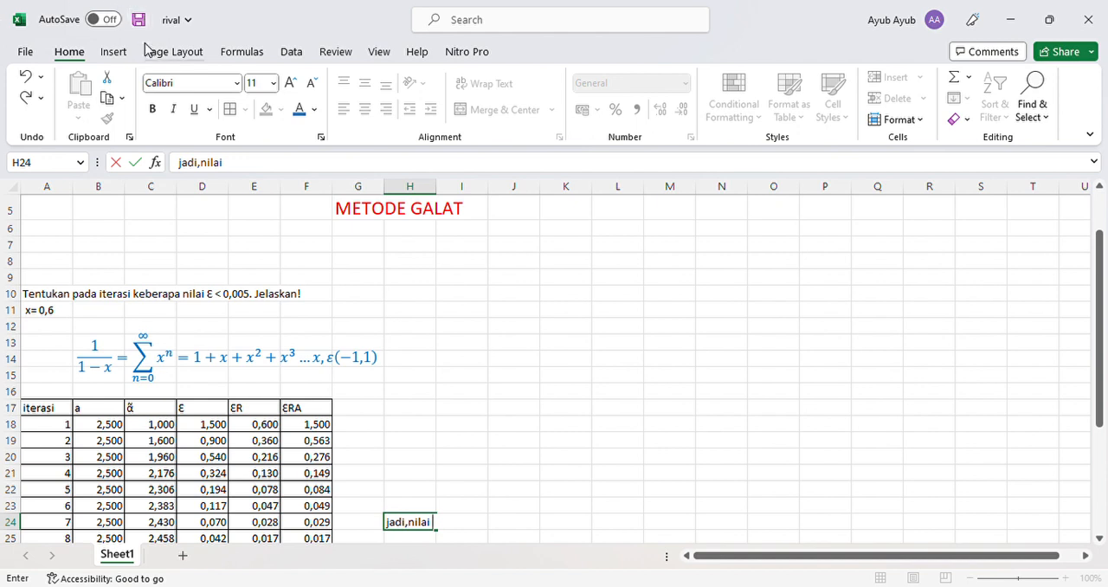
- Insert the symbol Ɛ after "jadi,nilai" in cell H24 and continue the text with "<0,005"
{"action": "left_click", "coordinate": [113, 51]}
{"action": "left_click", "coordinate": [1020, 104]}
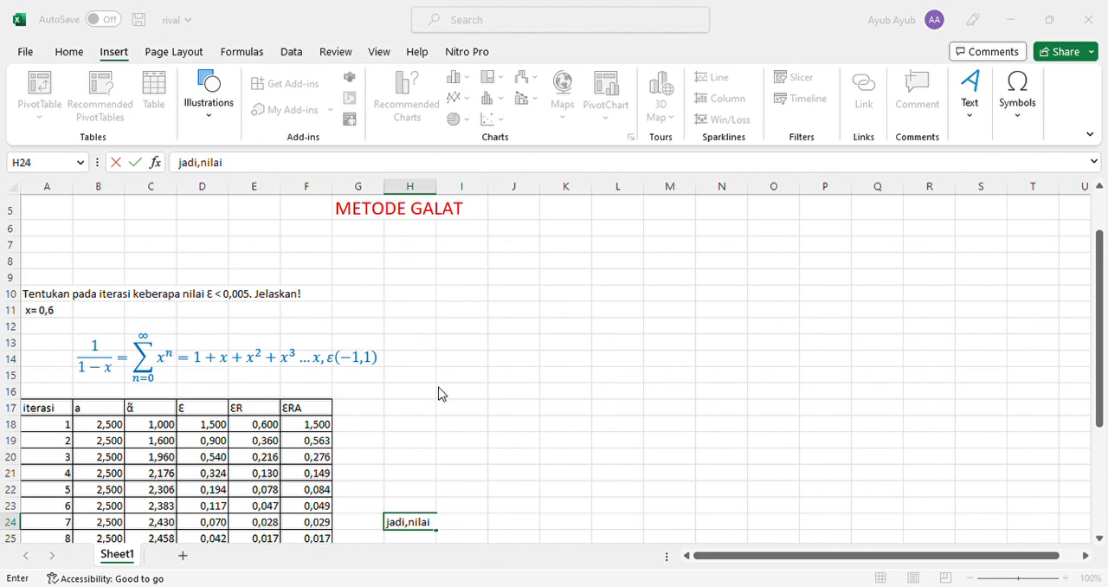
{"action": "type", "text": "ε"}
{"action": "type", "text": "<"}
{"action": "left_click", "coordinate": [734, 419]}
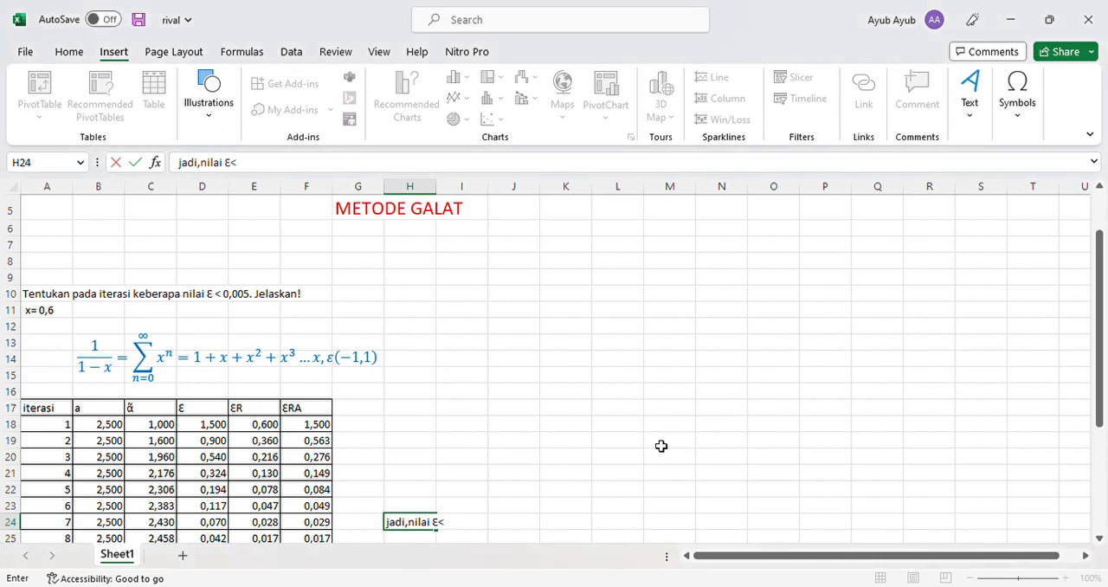
{"action": "type", "text": "0,005"}
- Complete the conclusion in cell H24 with "berada pada iterasi ke 11 dan seterusnya"
{"action": "type", "text": "bera"}
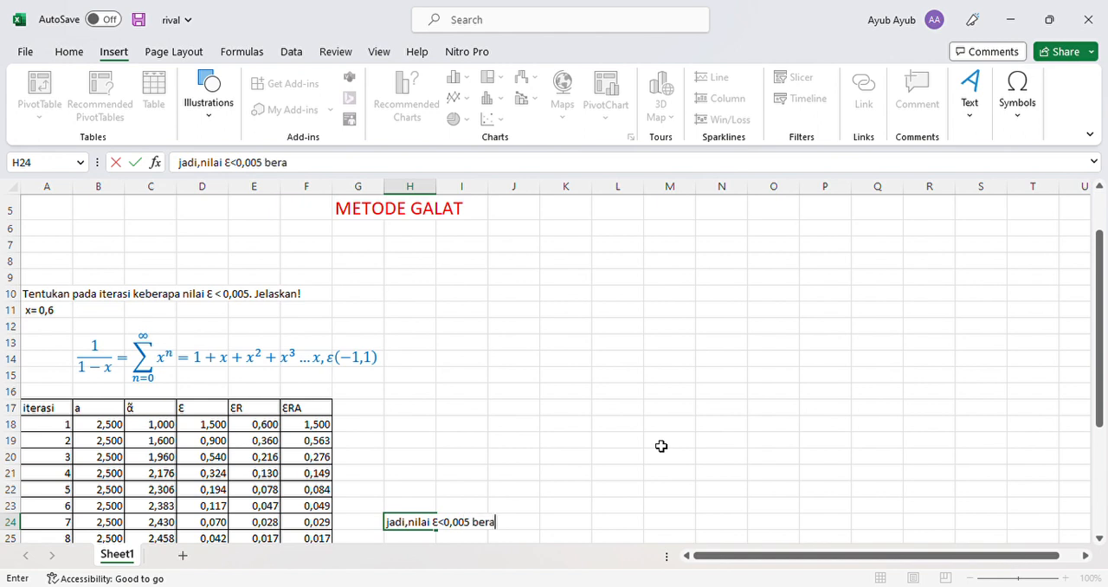
{"action": "type", "text": "da padas"}
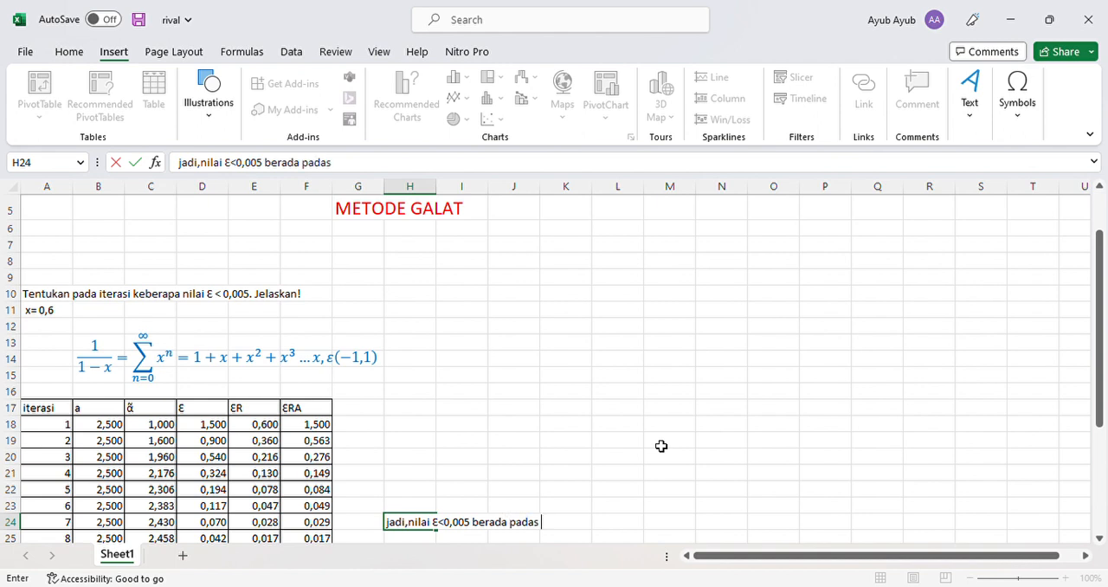
{"action": "key", "text": "BackSpace"}
{"action": "type", "text": "iterasi ke "}
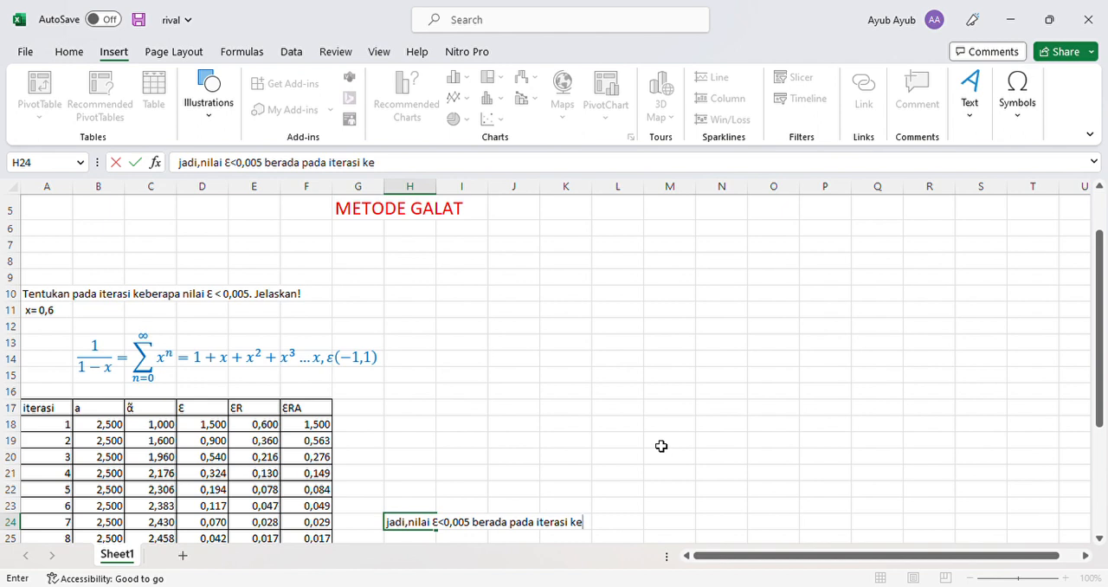
{"action": "type", "text": "11 dan seterusnya"}
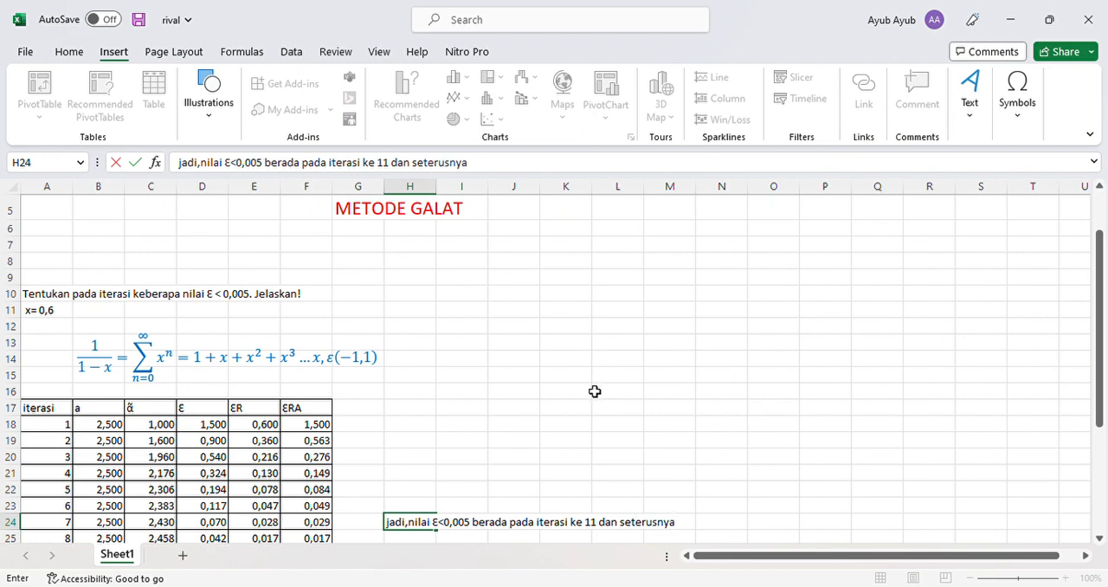
{"action": "scroll", "coordinate": [576, 391], "scroll_direction": "down", "scroll_amount": 1}
{"action": "scroll", "coordinate": [453, 312], "scroll_direction": "down", "scroll_amount": 3}
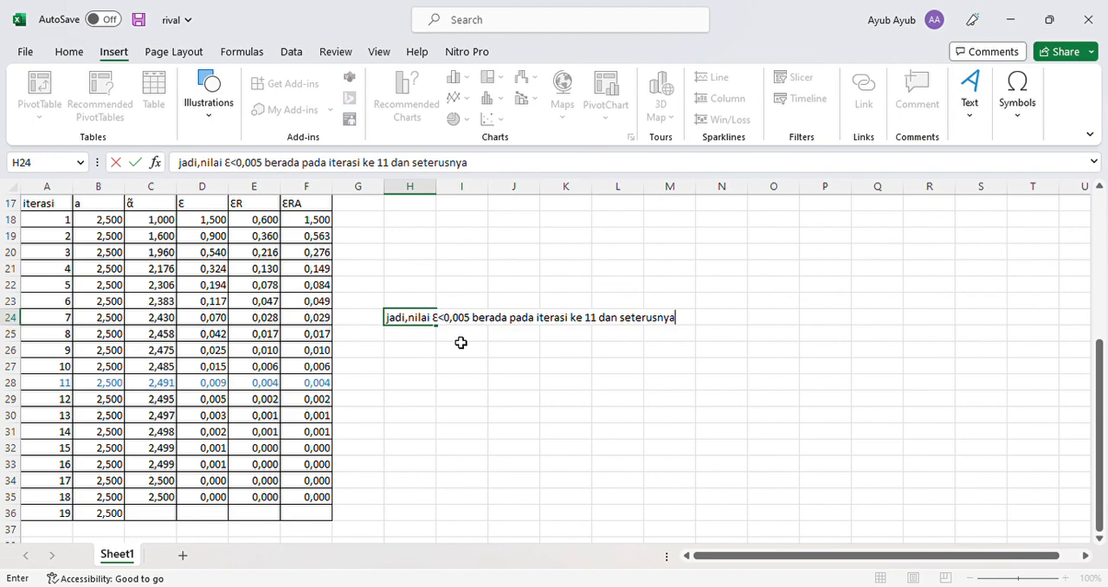
{"action": "scroll", "coordinate": [461, 342], "scroll_direction": "down", "scroll_amount": 1}
{"action": "scroll", "coordinate": [461, 342], "scroll_direction": "up", "scroll_amount": 1}
{"action": "scroll", "coordinate": [448, 343], "scroll_direction": "up", "scroll_amount": 1}
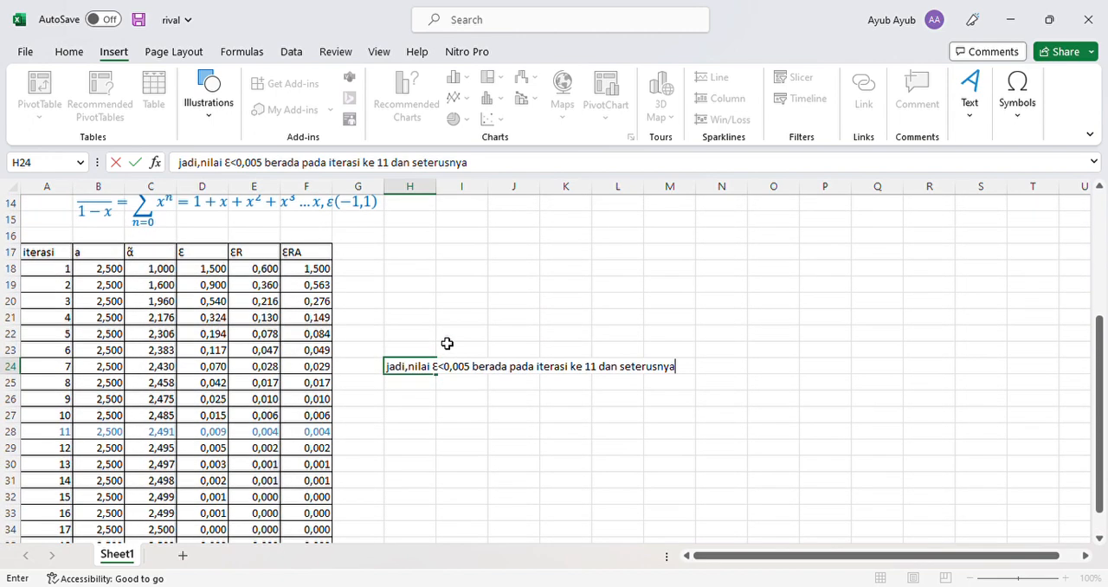
{"action": "scroll", "coordinate": [448, 344], "scroll_direction": "down", "scroll_amount": 1}
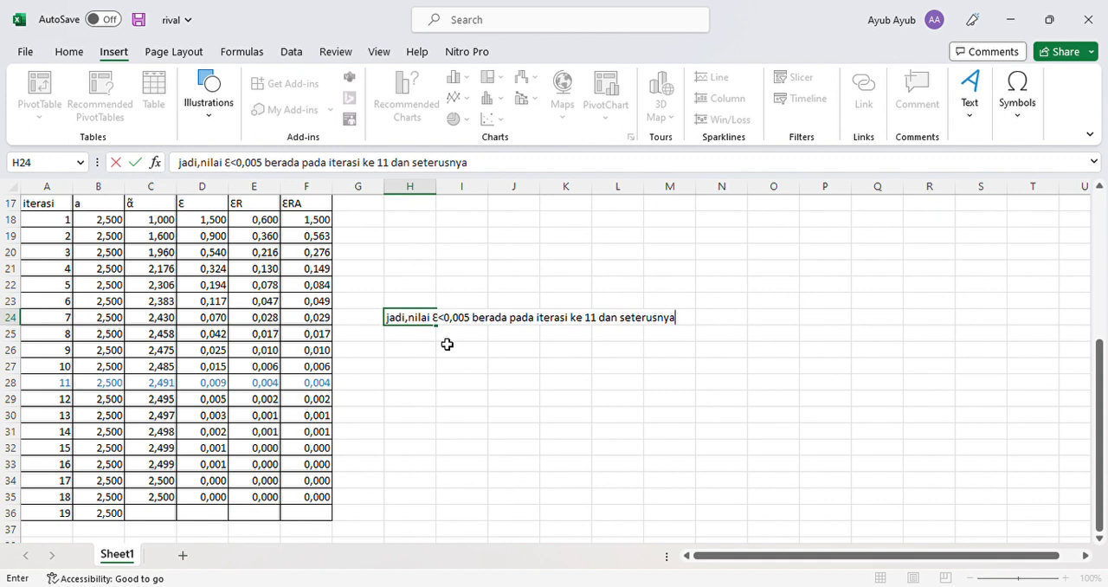